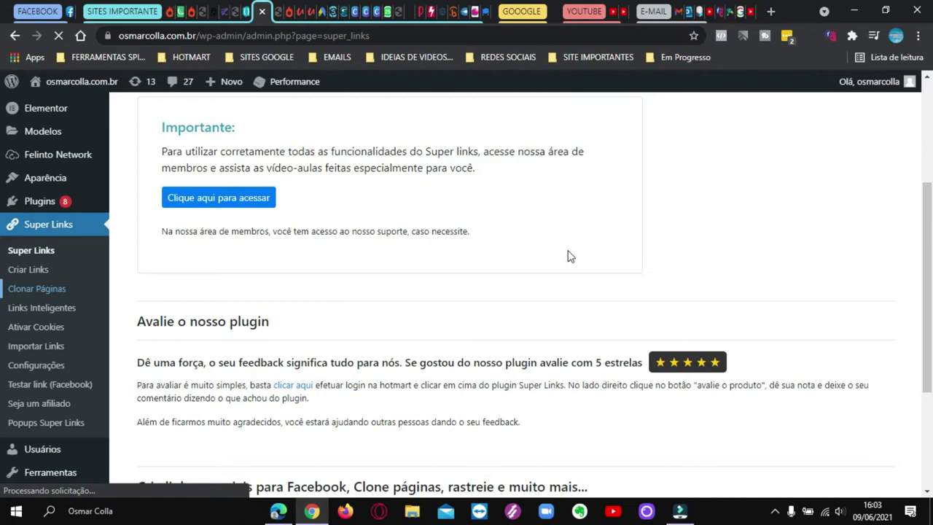
Start cloning a new page from the list of cloned page categories in Super Links
scroll(569, 256, down, 3)
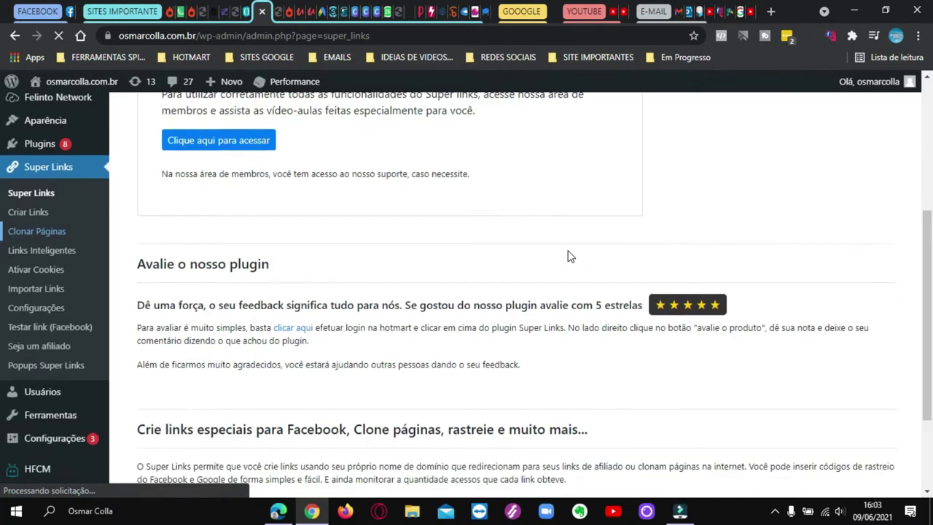
scroll(593, 252, up, 3)
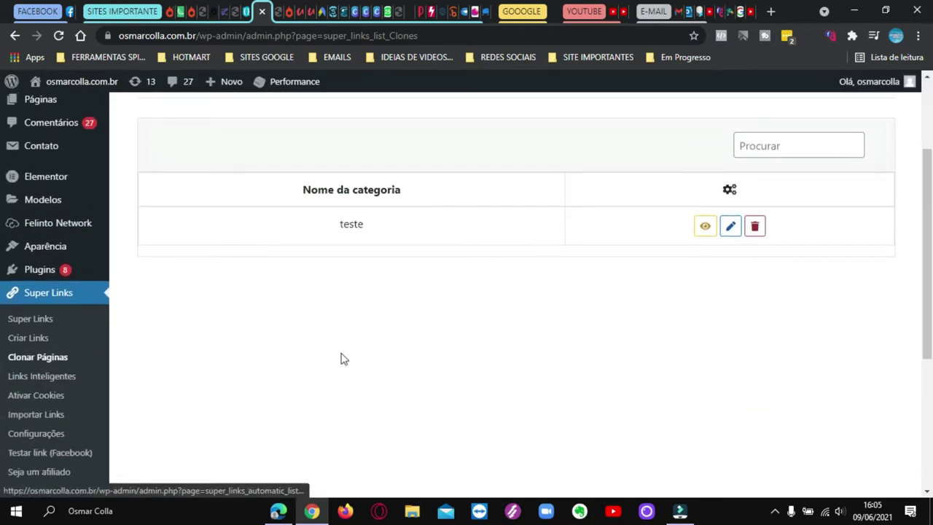
scroll(602, 219, up, 2)
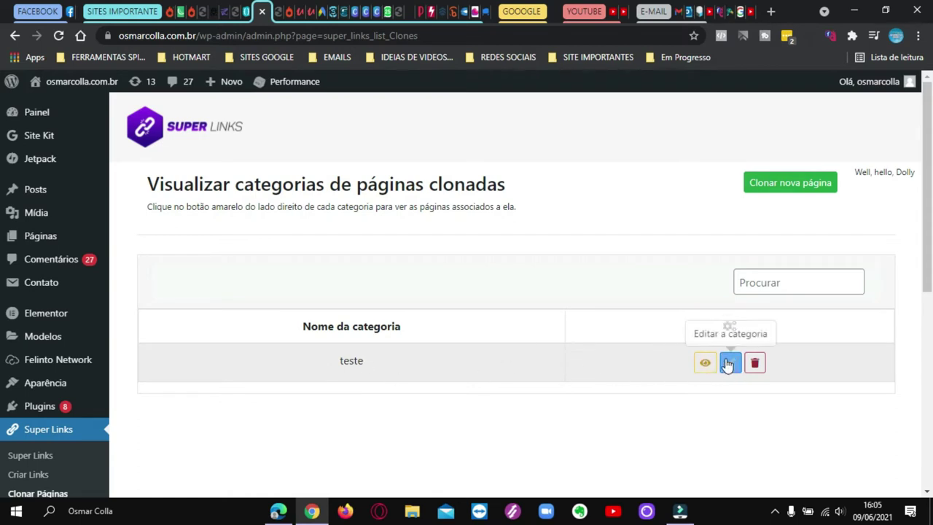
click(792, 185)
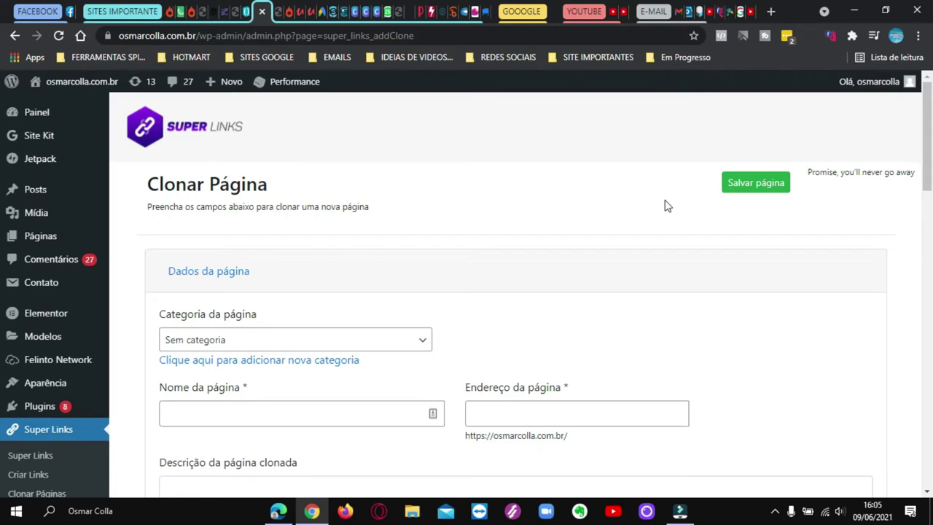
Examine the page data section of the clone form, including the available categories and the page name field
scroll(667, 206, down, 1)
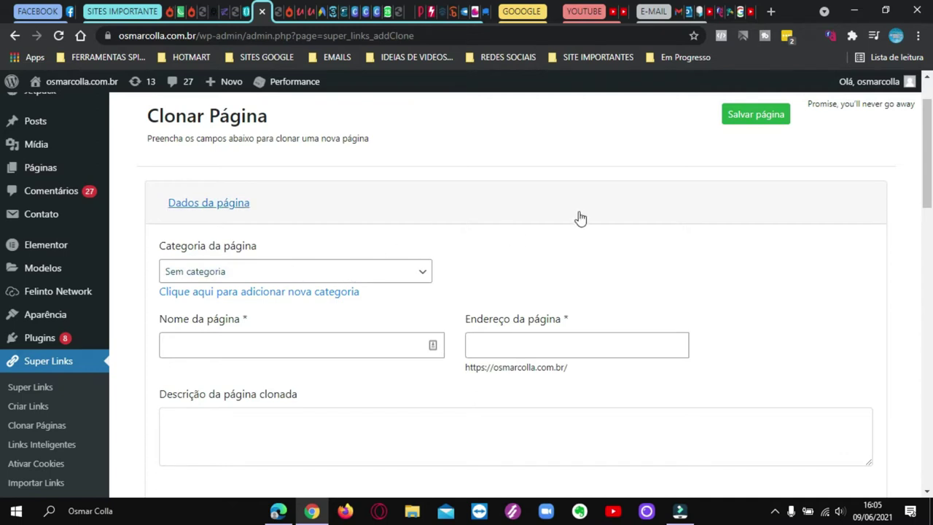
click(420, 273)
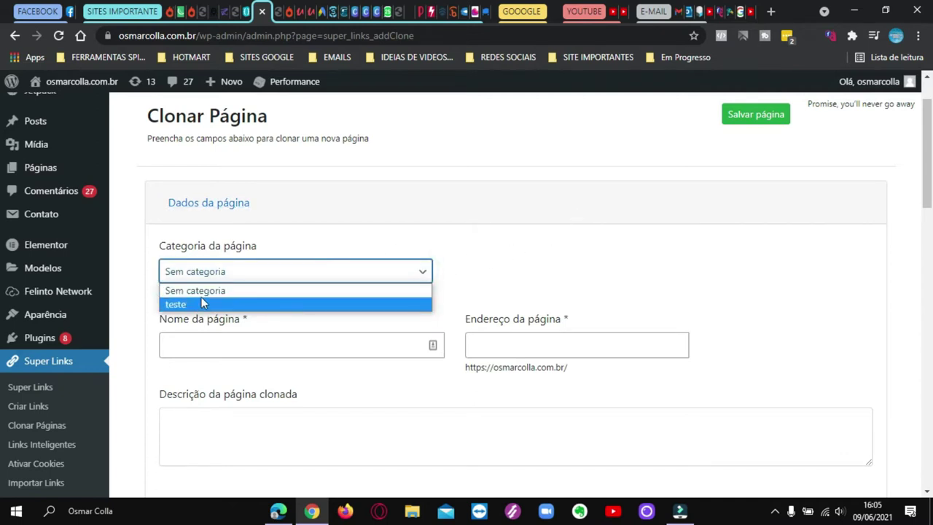
click(467, 244)
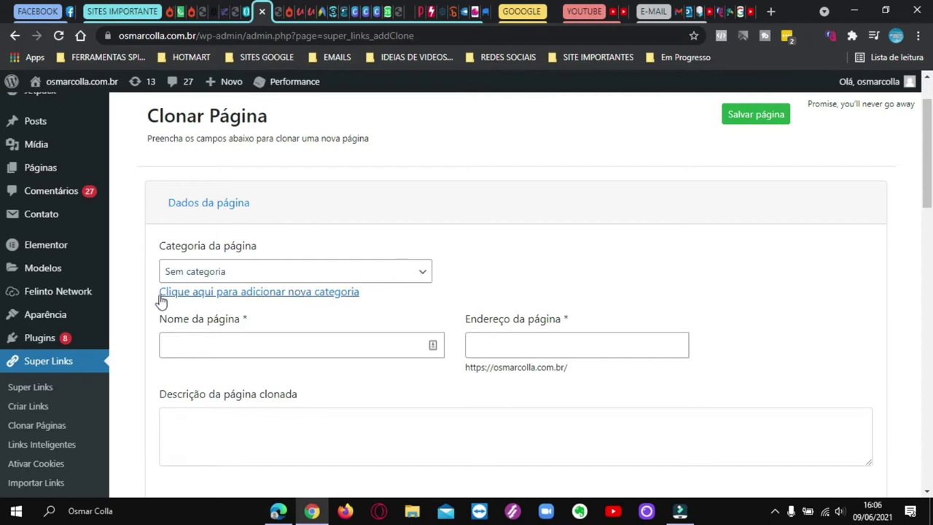
scroll(540, 219, down, 1)
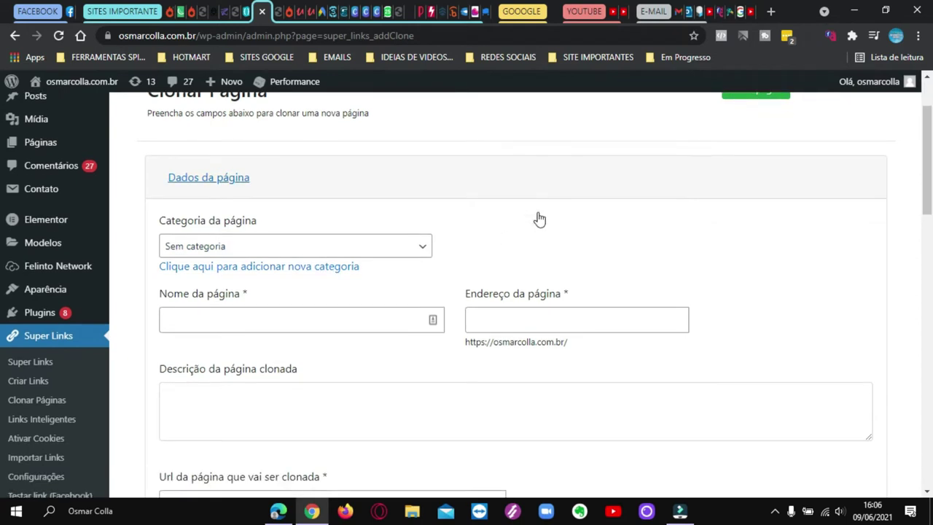
scroll(539, 218, down, 1)
click(243, 279)
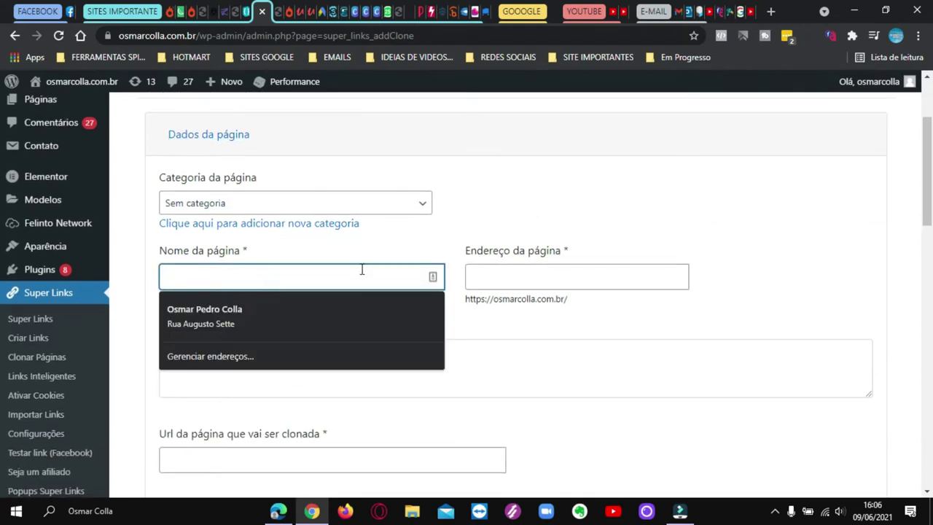
click(510, 216)
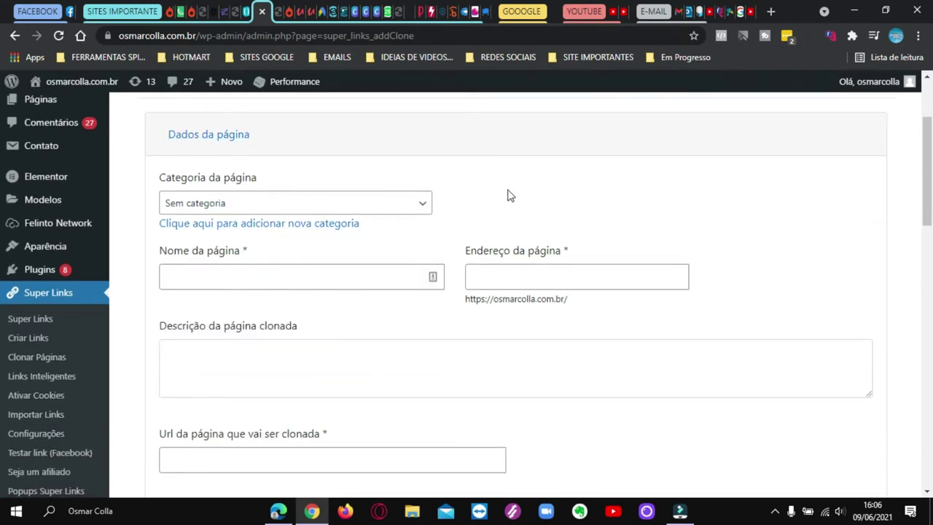
Switch to the Monetizze product page and copy the first sales page link under Página de vendas
click(334, 14)
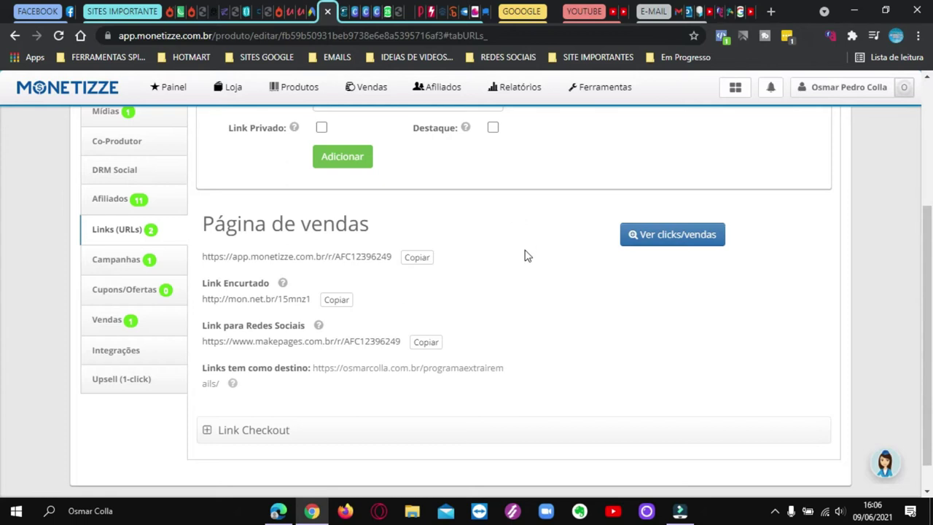
scroll(520, 258, up, 3)
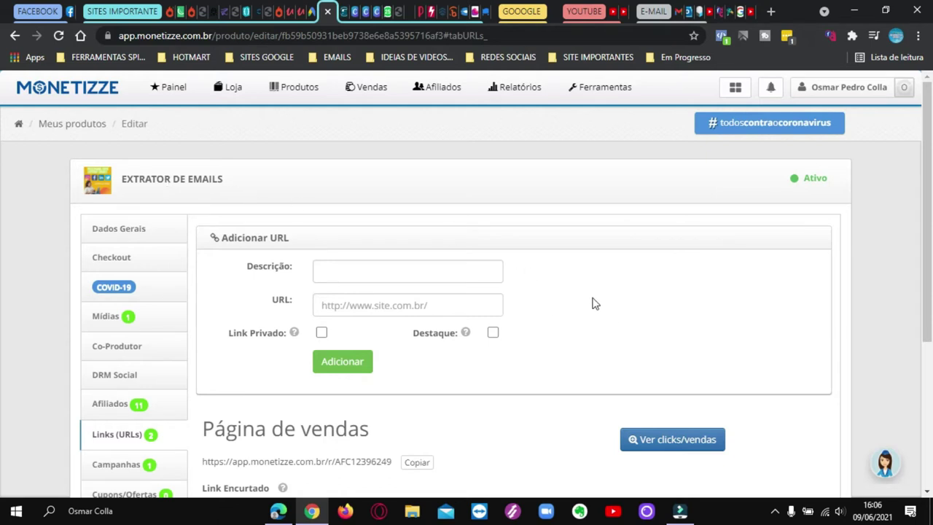
scroll(594, 303, down, 3)
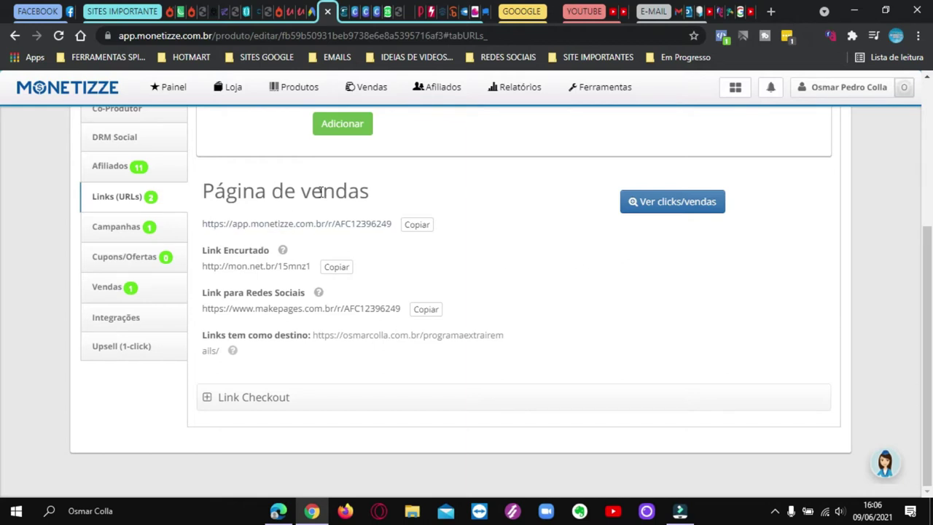
click(418, 226)
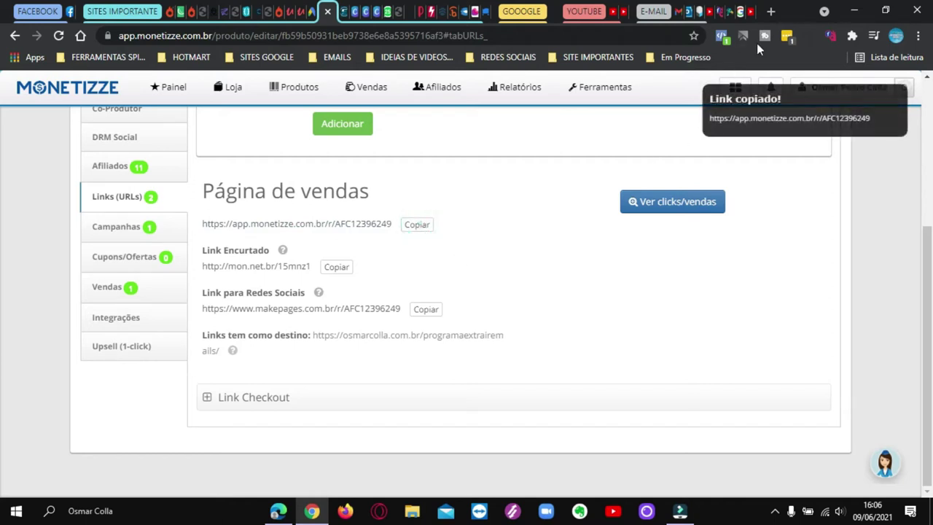
Open the copied link in a new browser tab and look through the sales page down to the purchase button
click(770, 12)
key(ctrl+v)
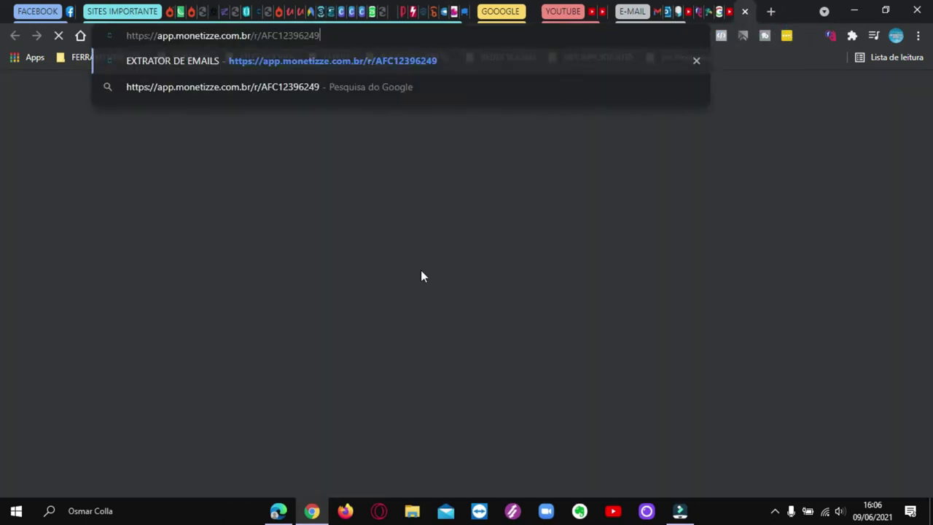
key(Return)
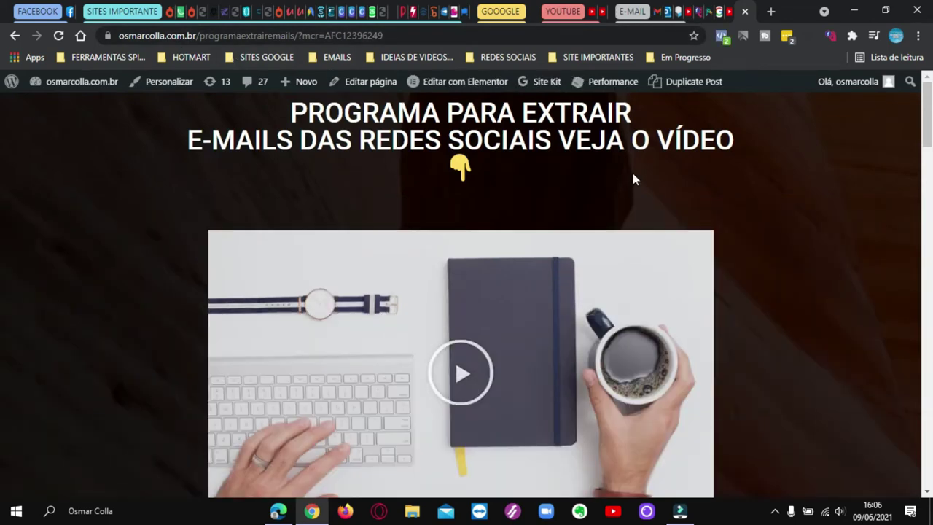
scroll(633, 177, down, 5)
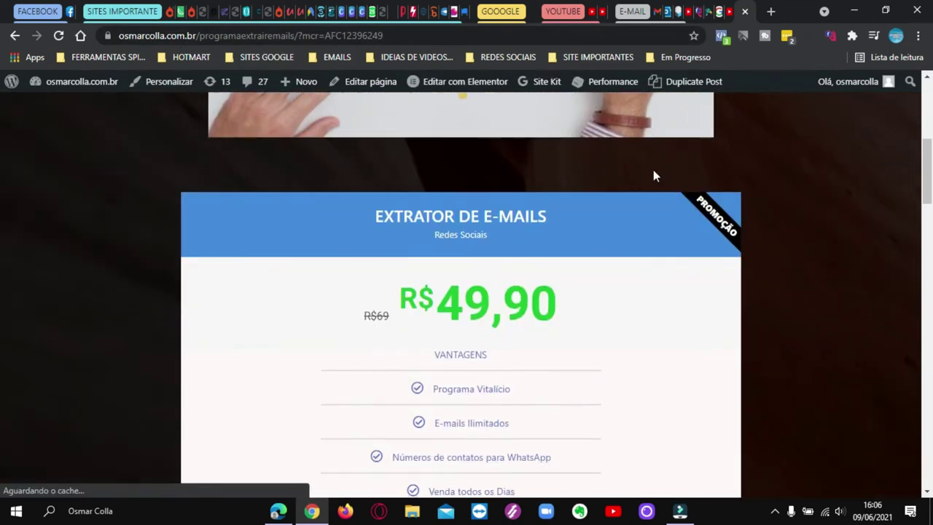
scroll(653, 176, down, 4)
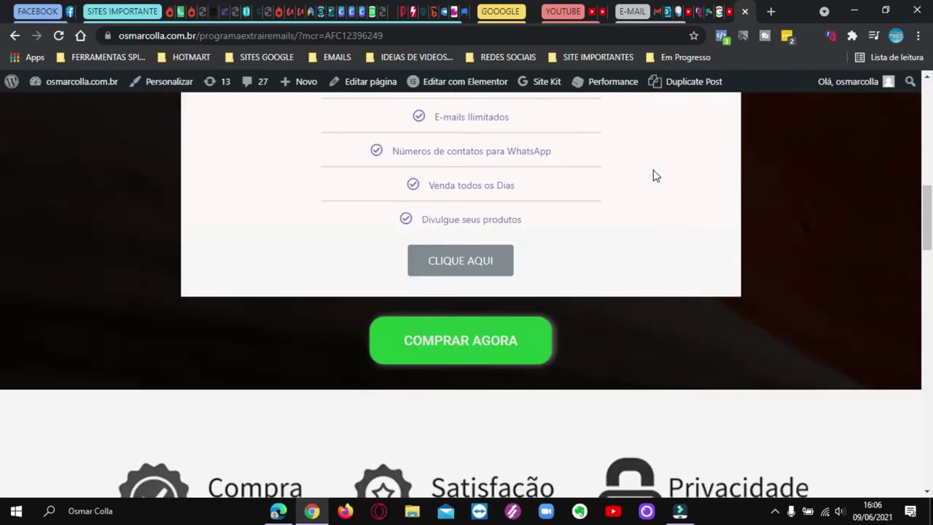
scroll(653, 172, down, 2)
scroll(653, 172, up, 3)
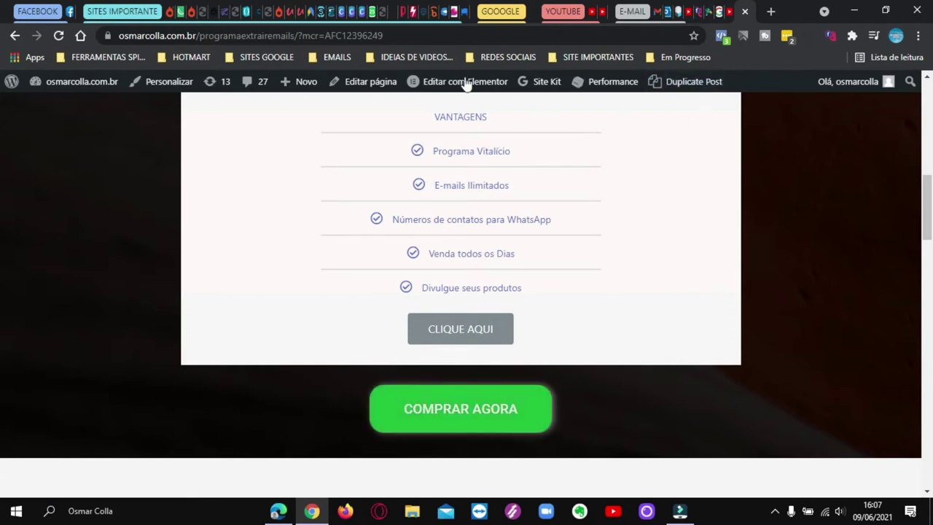
click(270, 36)
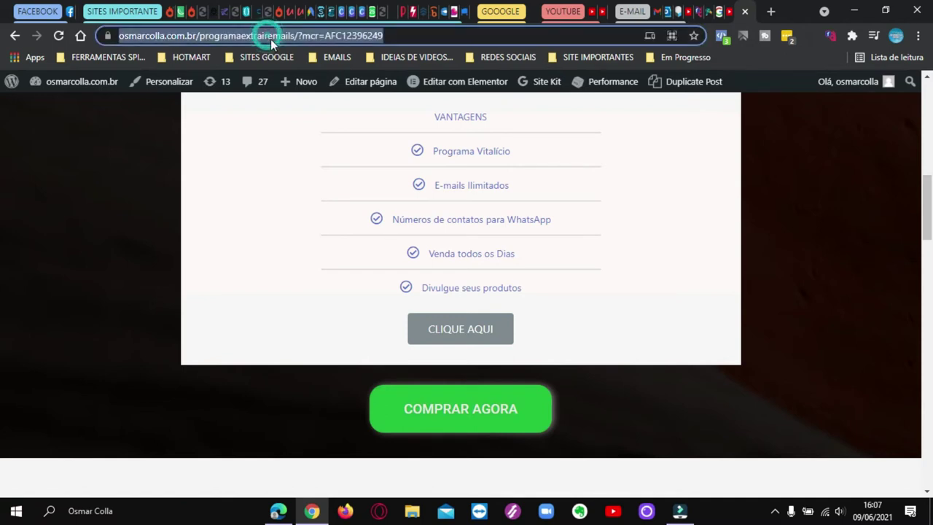
click(280, 36)
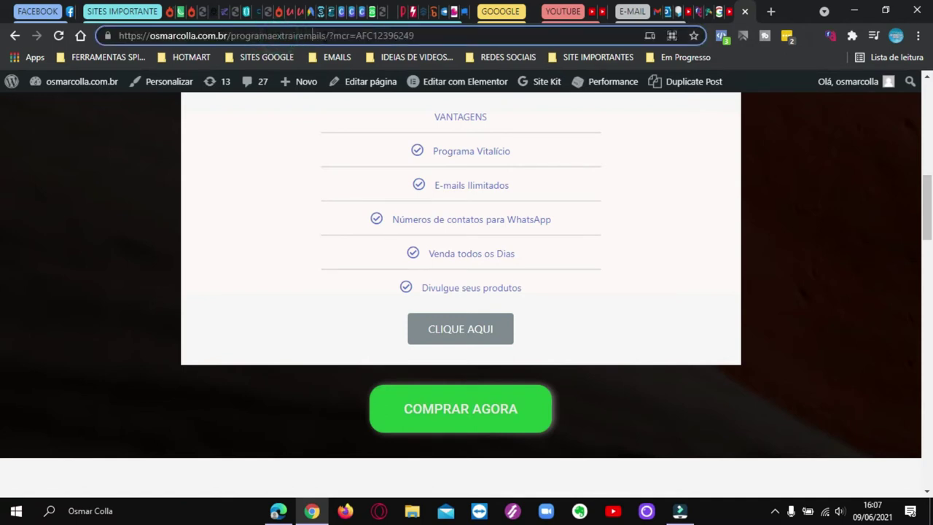
click(324, 35)
drag(324, 35, 118, 34)
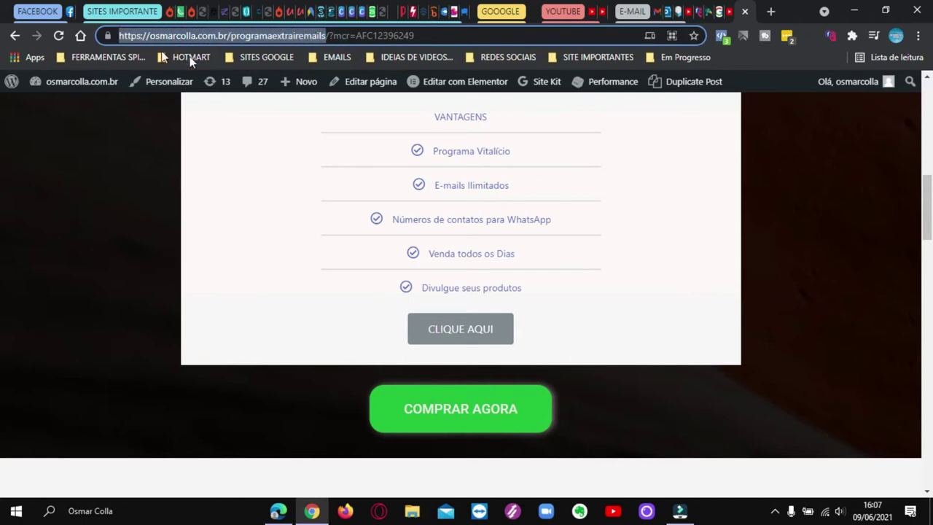
Return to the Super Links clone form and name the page "EXTRATOR DE EMAILS E TELEFONE"
click(249, 16)
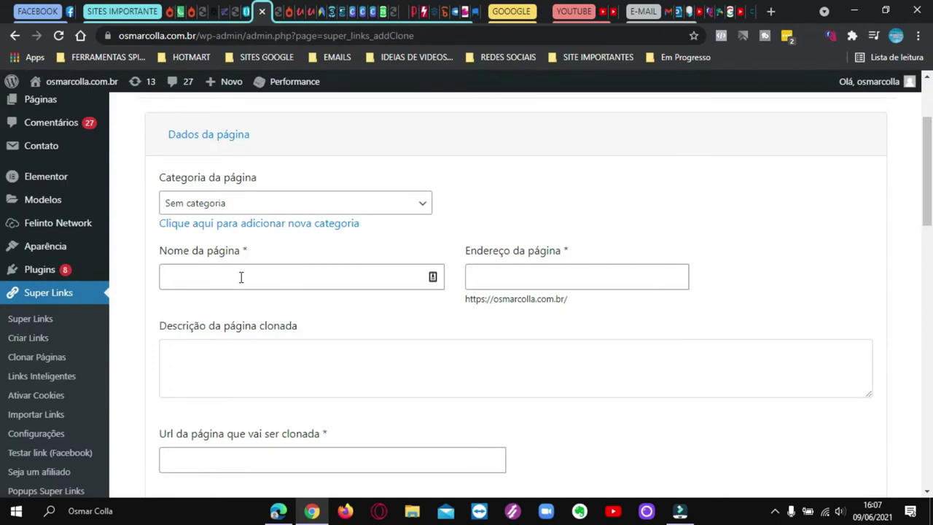
click(256, 278)
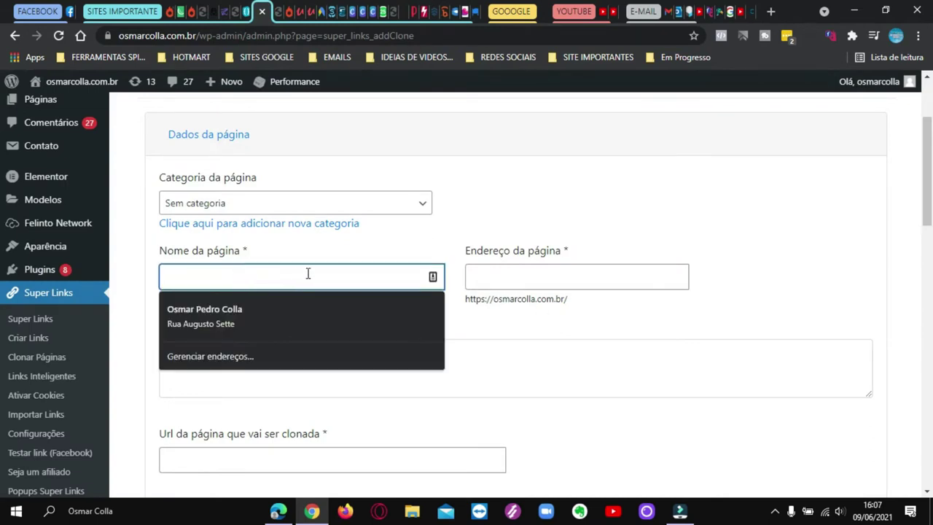
click(526, 200)
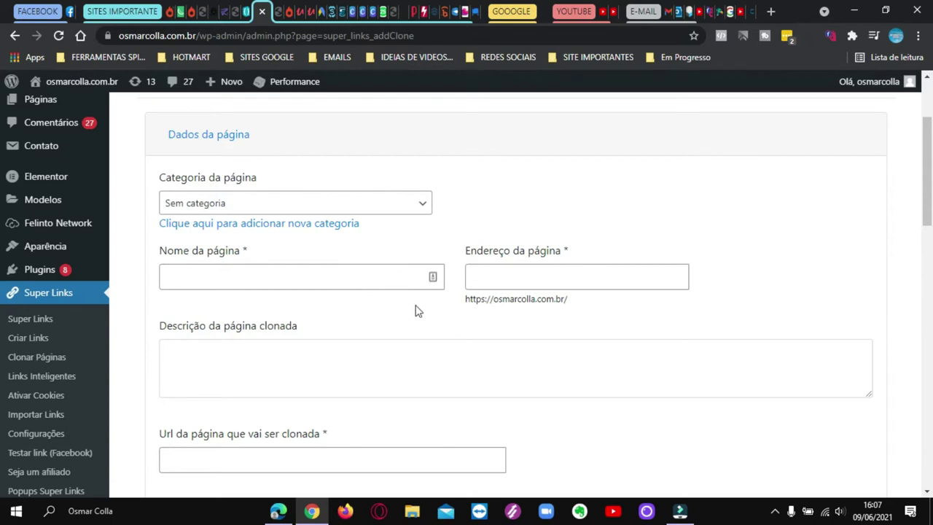
click(383, 275)
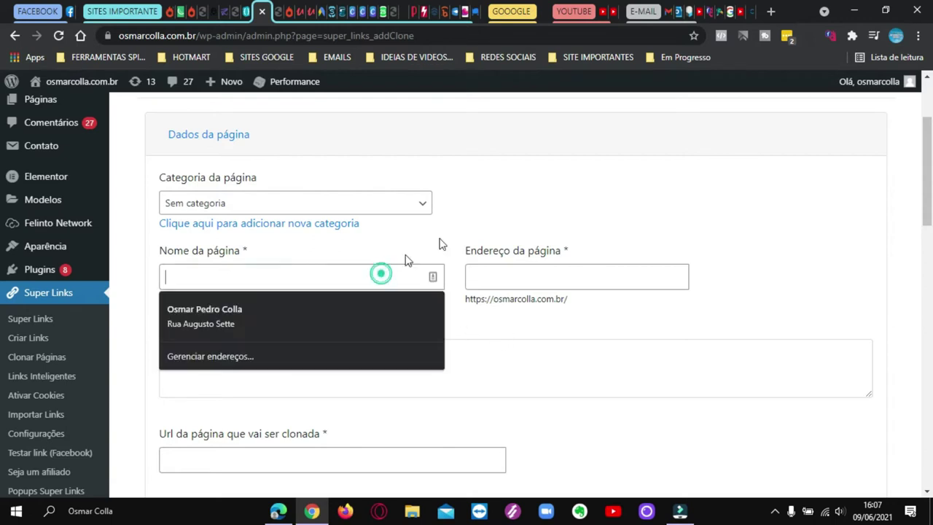
text(E)
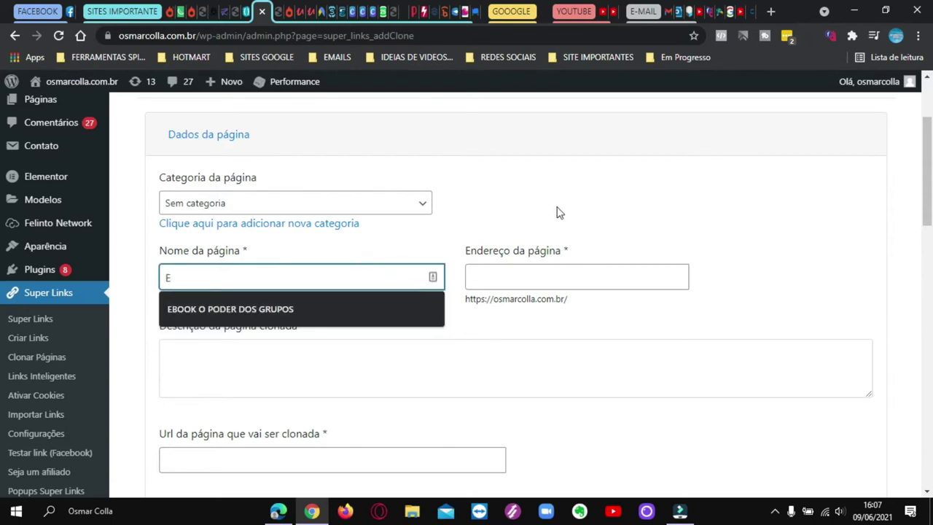
text(XTRATO)
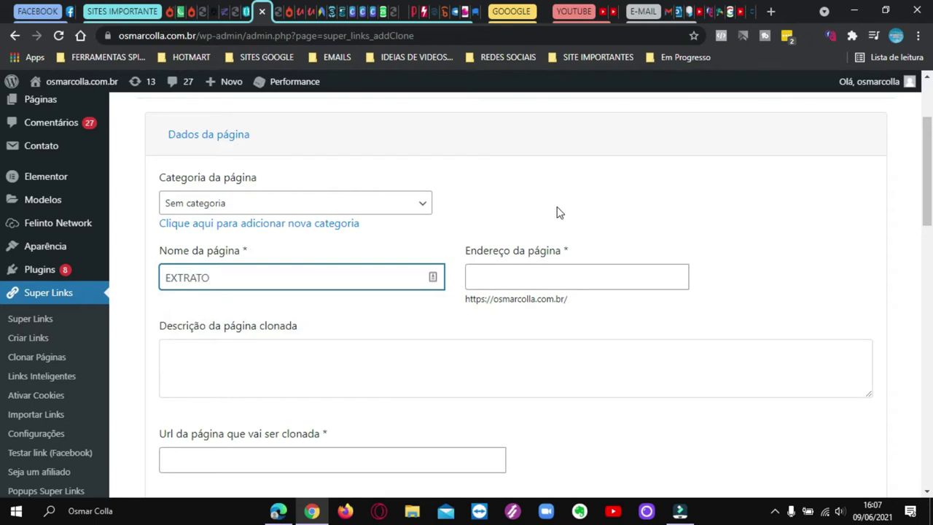
text(R DE EMAILS E TEL)
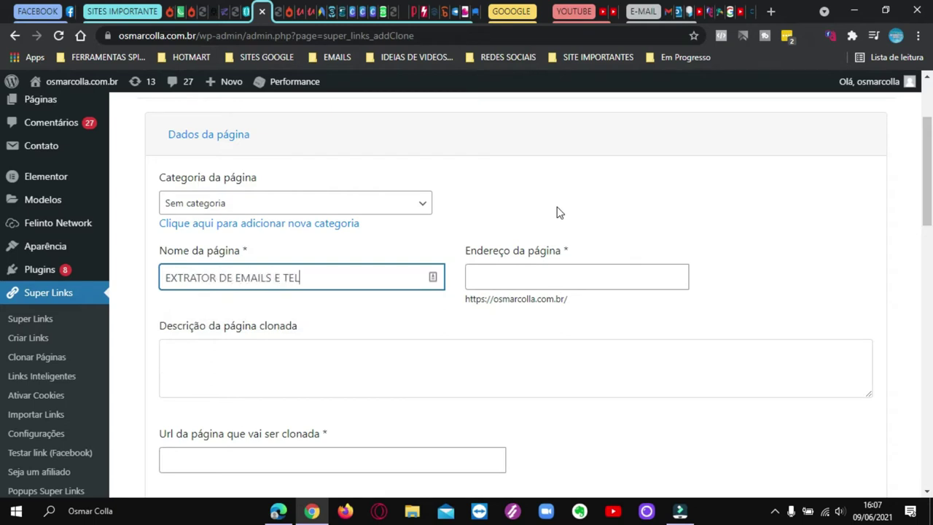
text(EFONE)
Set the cloned page's address to "extratoremailstelefone"
click(577, 274)
text(ex)
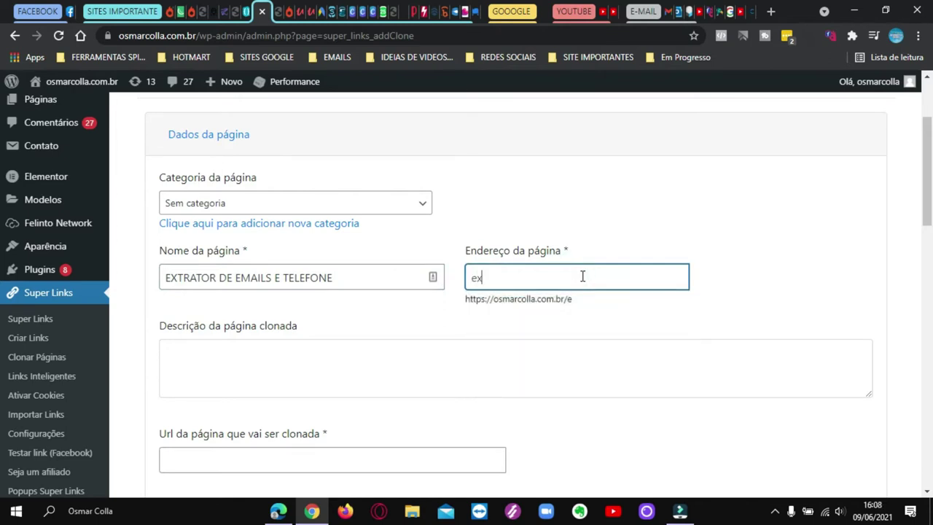
text(tratordeemaisl)
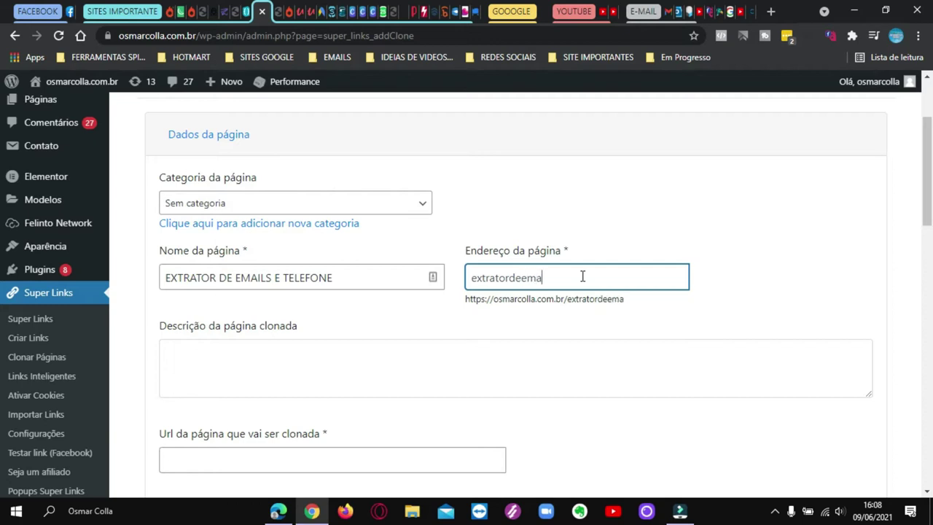
key(BackSpace)
key(BackSpace)
key(BackSpace)
key(BackSpace)
key(BackSpace)
key(BackSpace)
key(BackSpace)
text(emailste)
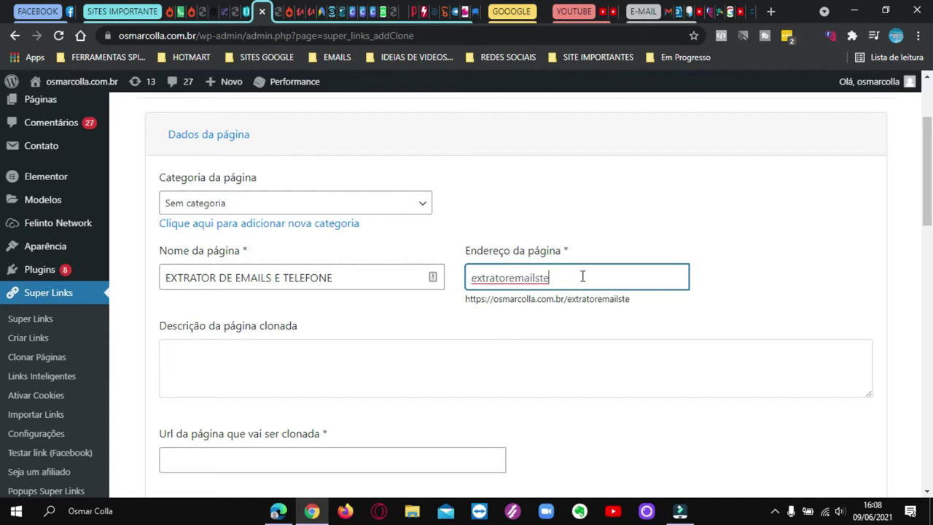
text(lefone)
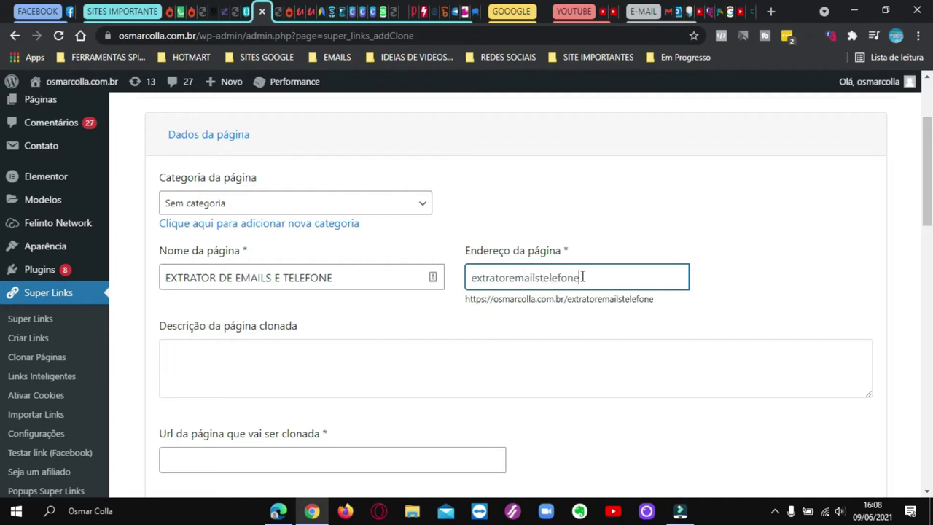
double_click(582, 277)
click(729, 274)
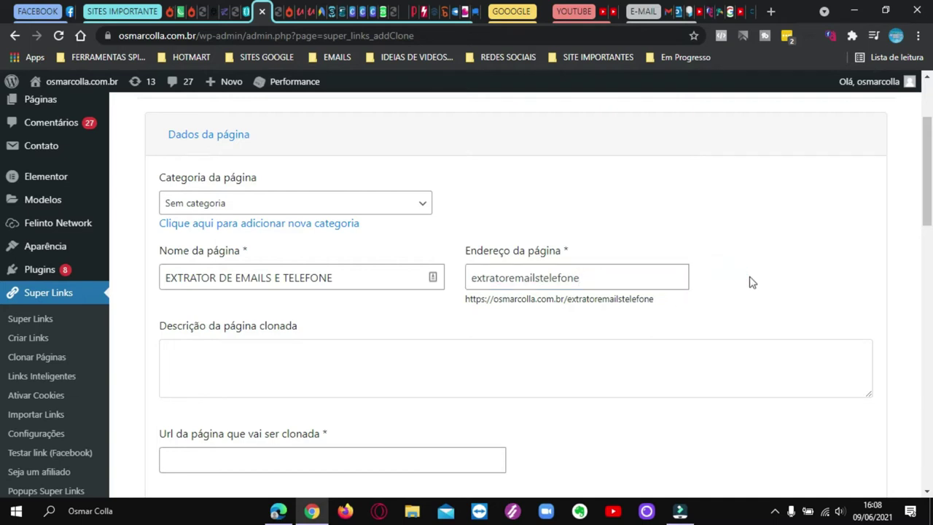
double_click(589, 276)
click(733, 269)
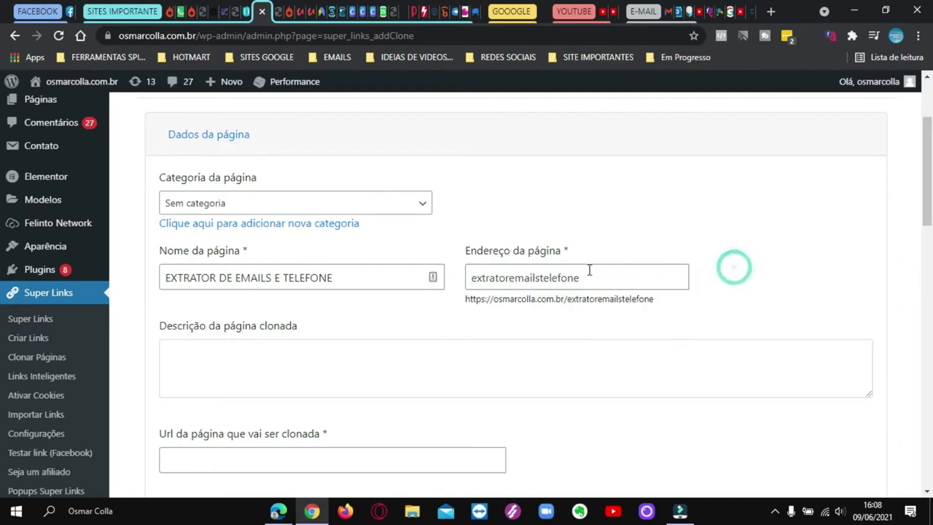
Correct the cloned page's address to "extratoremailsetelefone"
click(541, 277)
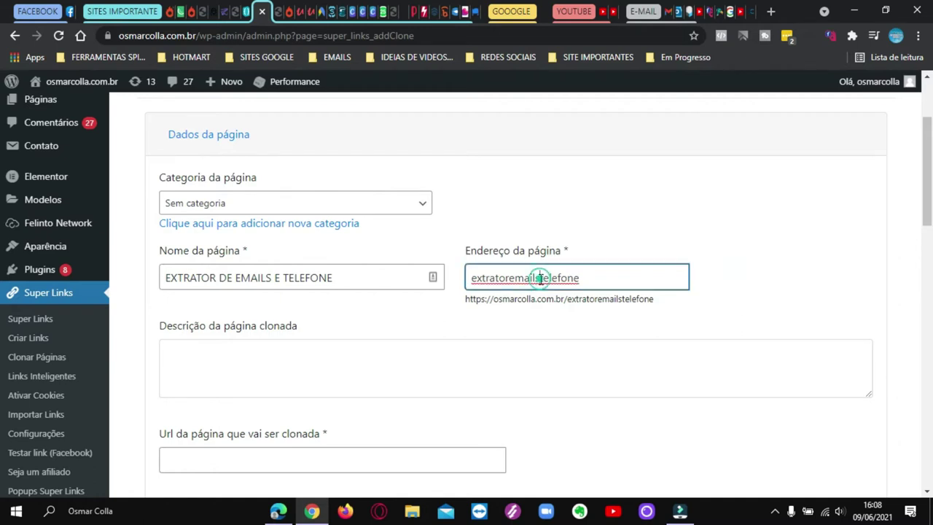
text(e)
click(697, 299)
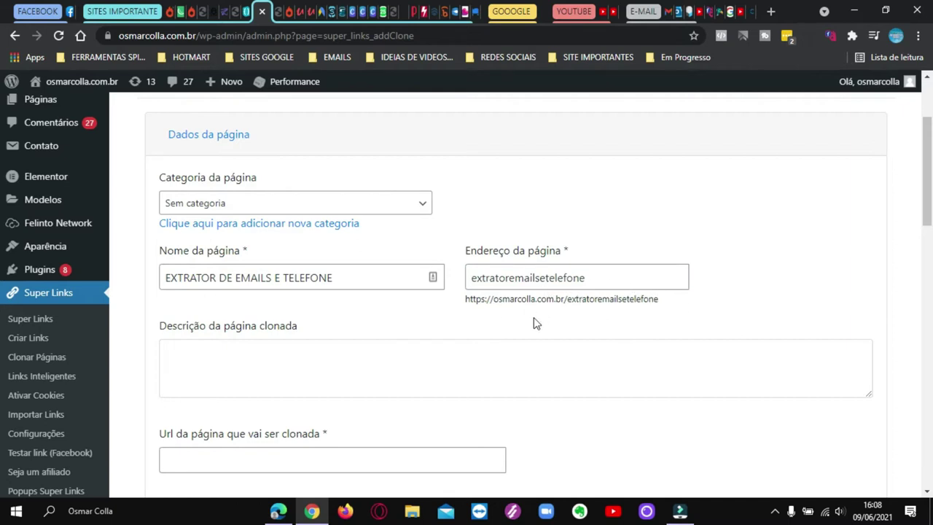
Paste the copied sales page address ending in "programaextrairemails" as the URL of the page to clone and check it against the sales page
click(245, 354)
scroll(659, 183, down, 3)
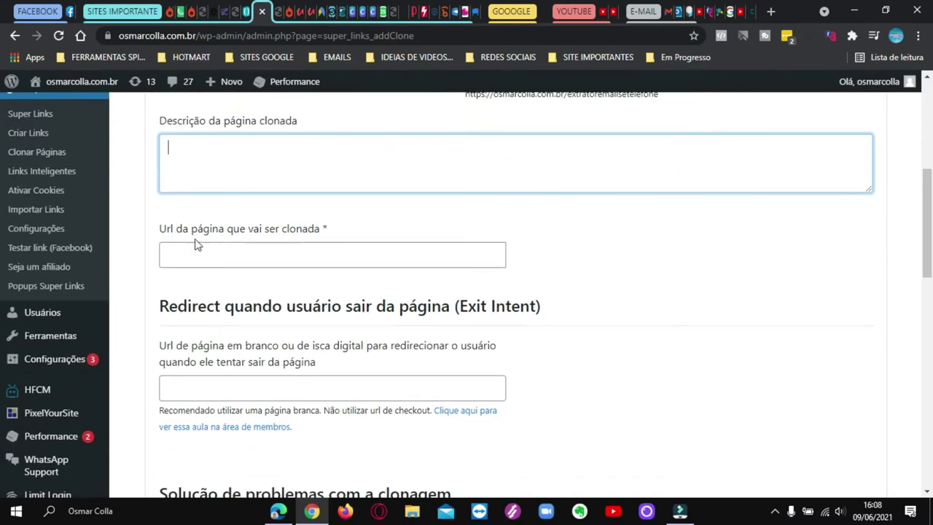
click(299, 254)
key(ctrl+v)
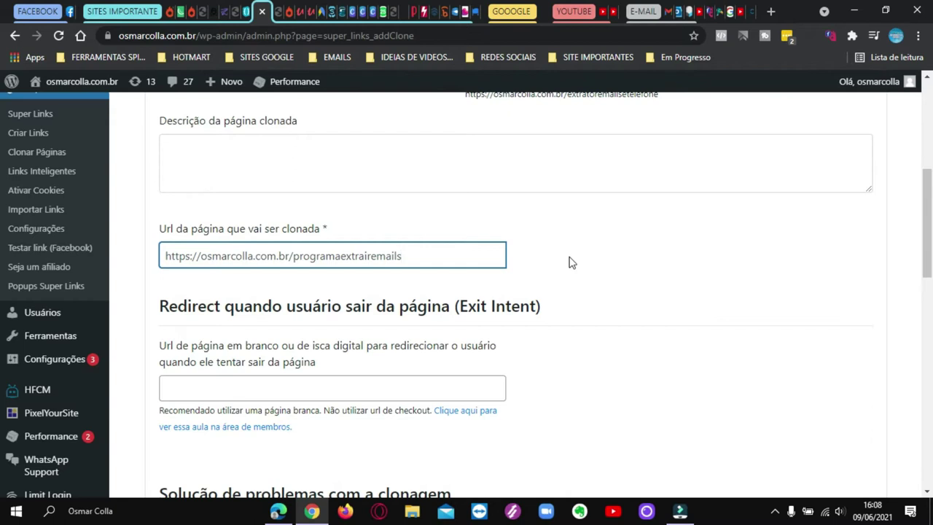
click(751, 11)
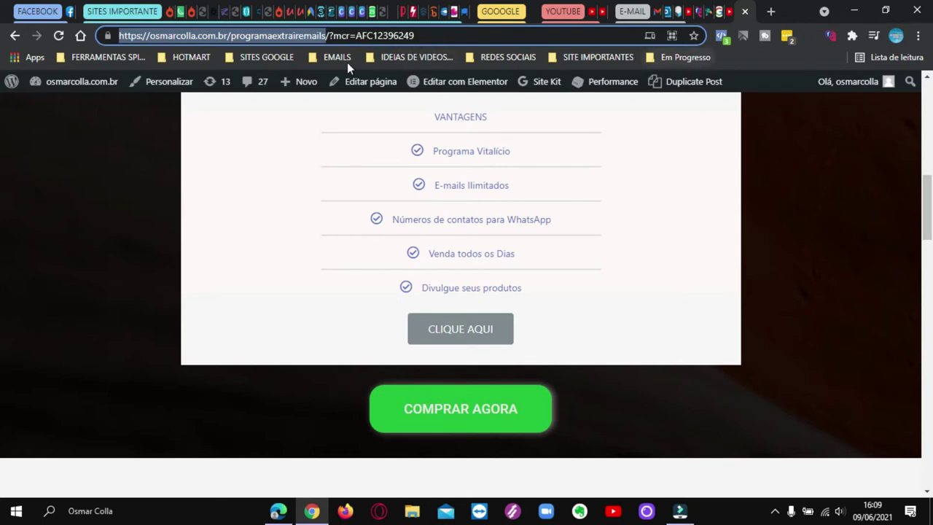
click(256, 13)
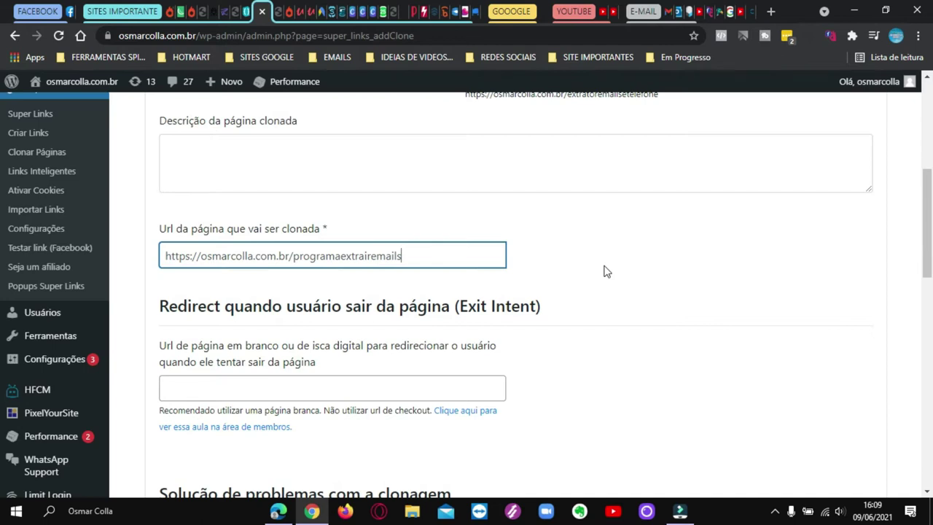
Look through the exit-intent redirect, compatibility mode, forced cloning and proxy options, leaving them at their defaults
scroll(603, 271, down, 2)
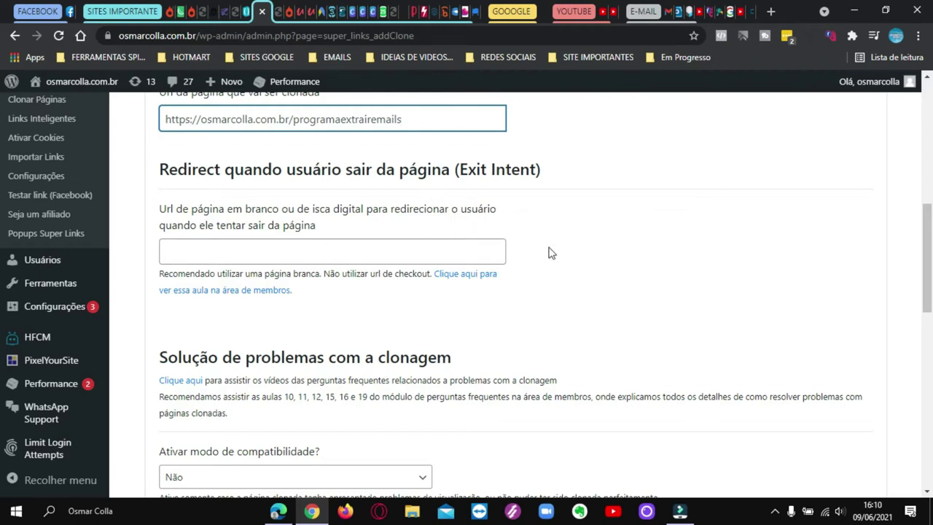
scroll(552, 253, down, 2)
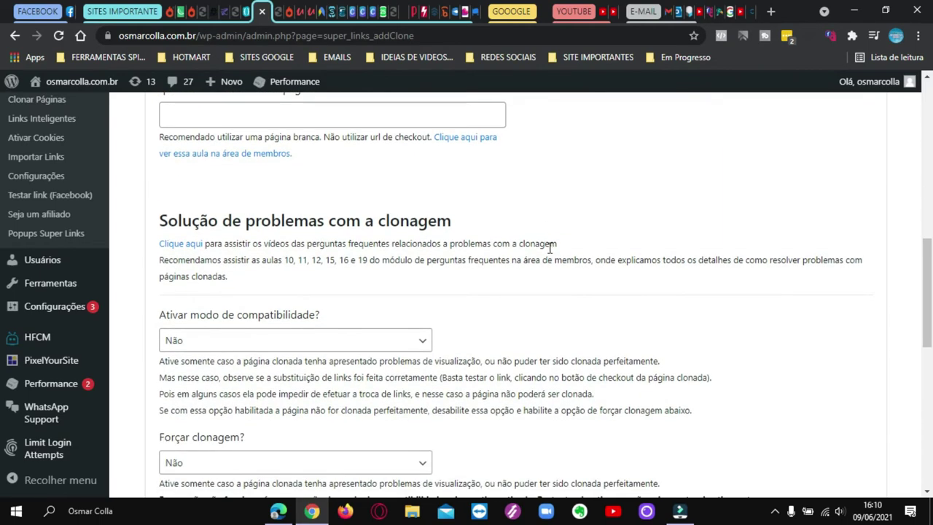
scroll(565, 177, up, 1)
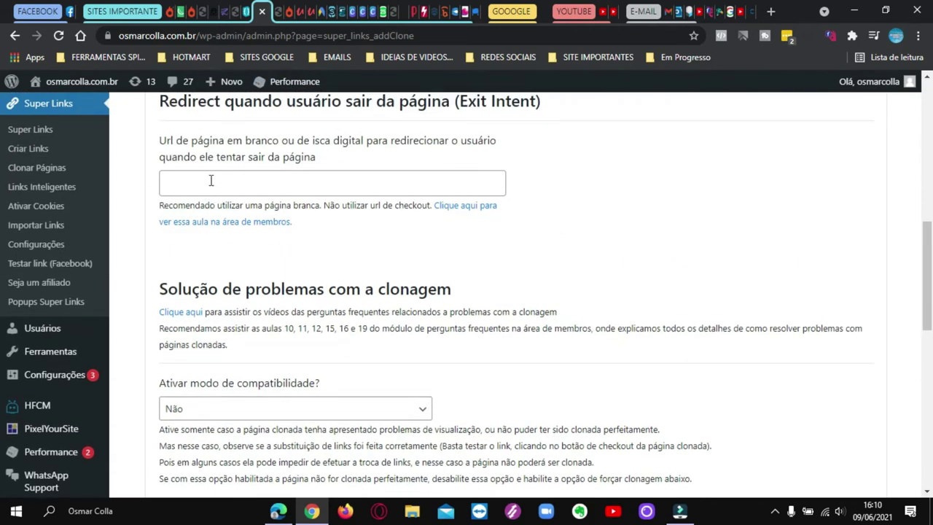
scroll(210, 180, up, 1)
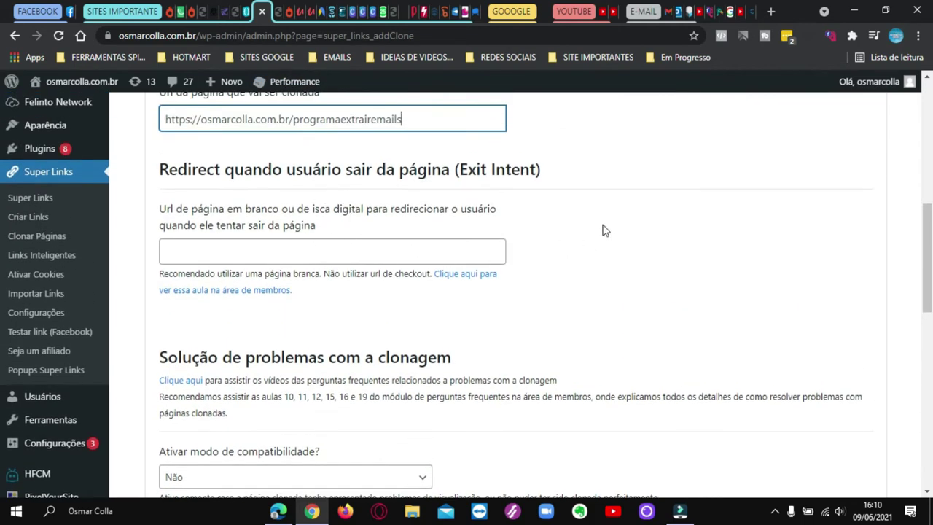
scroll(602, 230, down, 3)
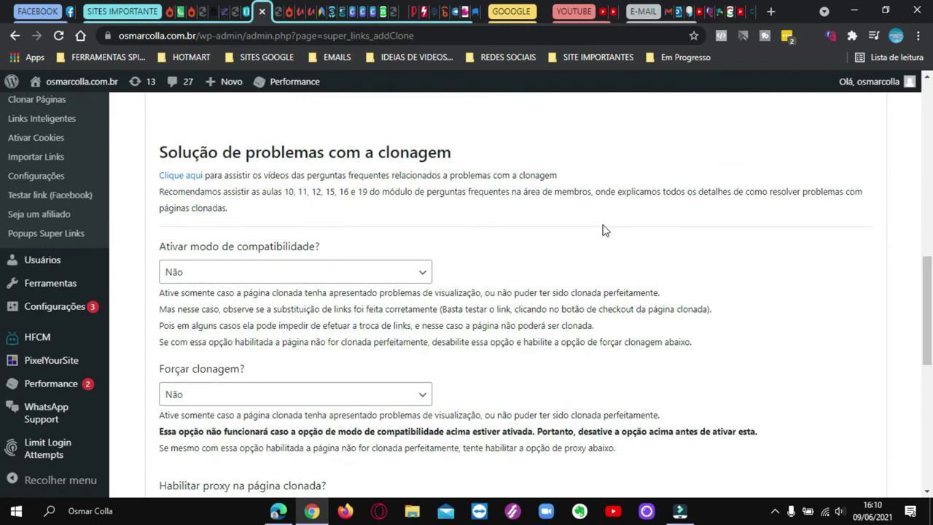
scroll(458, 225, down, 3)
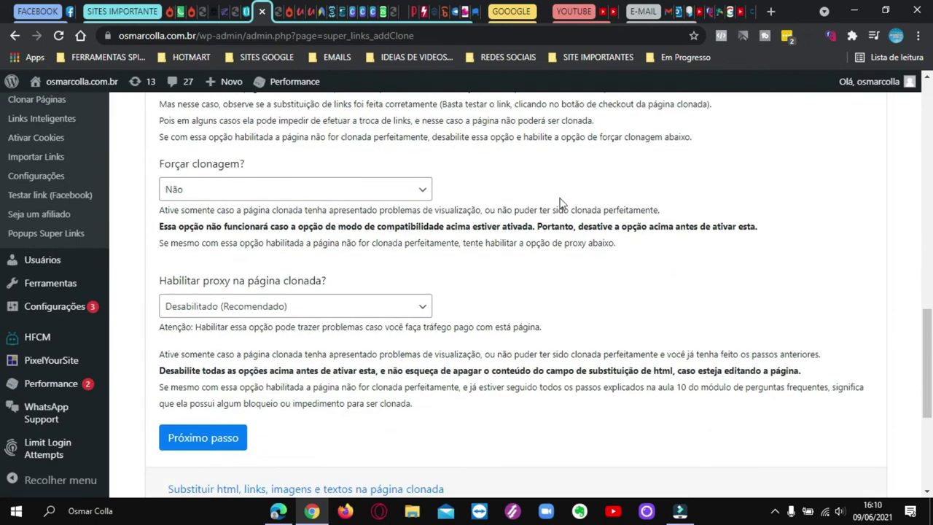
click(422, 191)
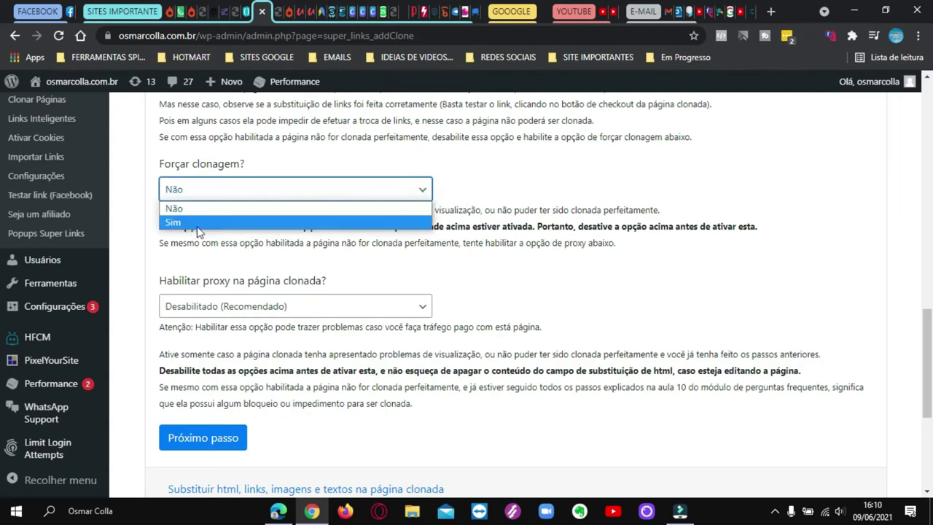
click(525, 186)
scroll(531, 188, down, 2)
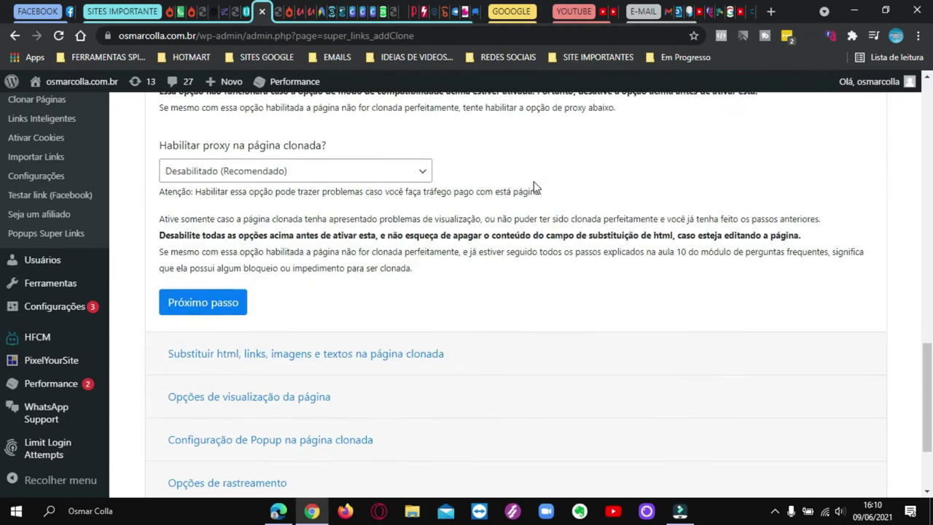
scroll(535, 187, down, 2)
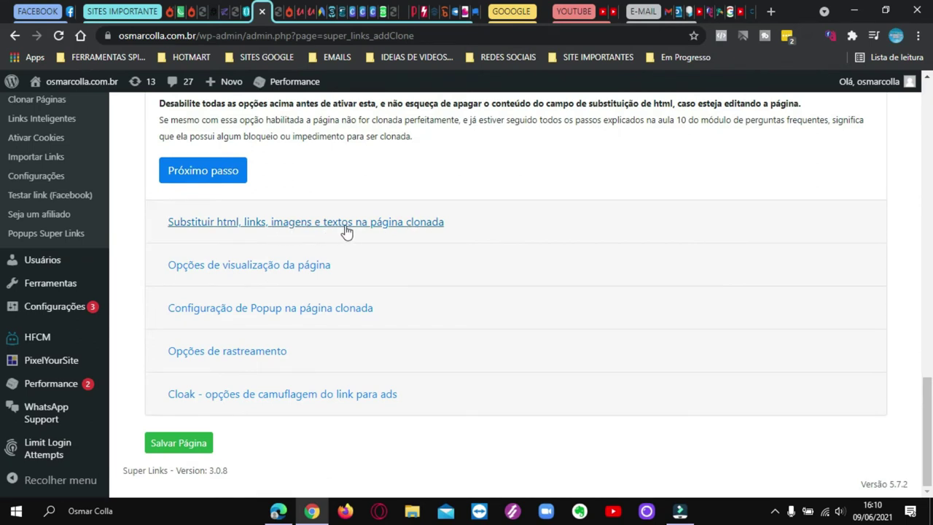
Open the section for replacing html, links, images and texts in the cloned page and go to its original link field
click(357, 224)
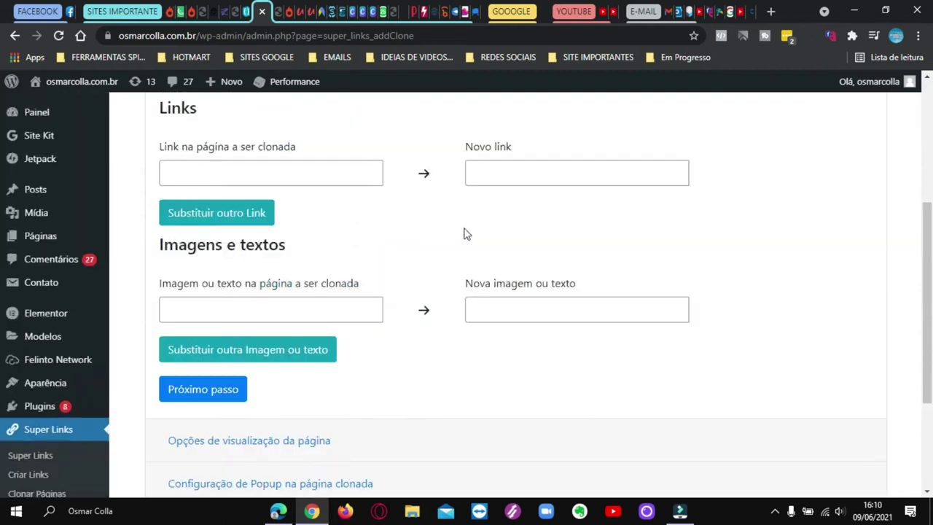
scroll(692, 208, up, 1)
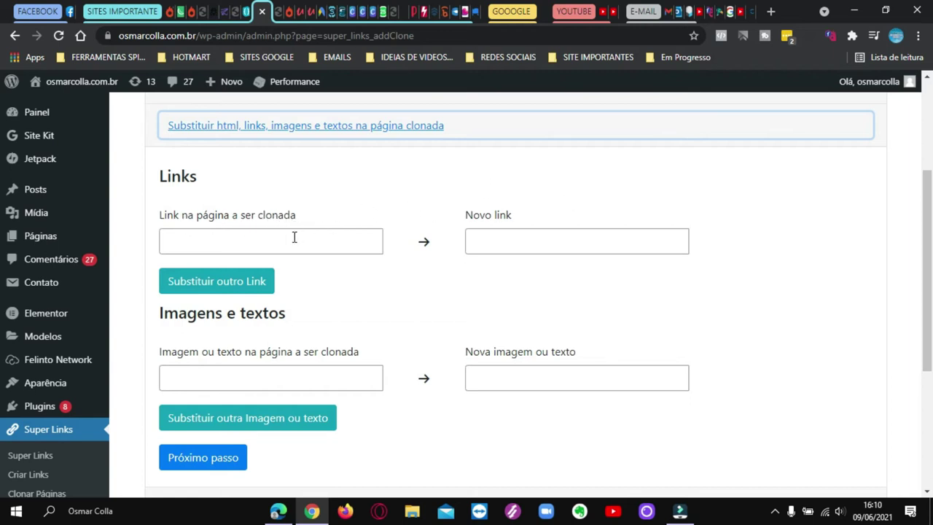
scroll(689, 210, up, 1)
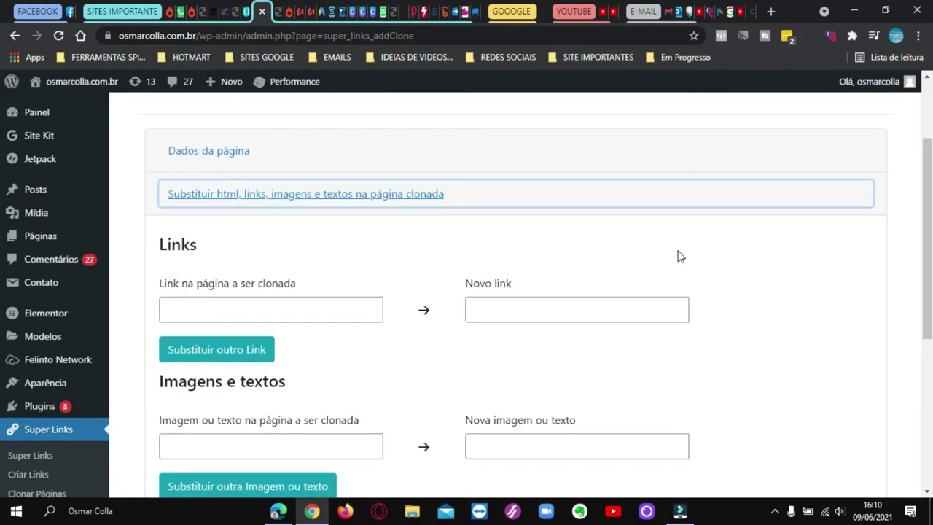
scroll(678, 250, down, 1)
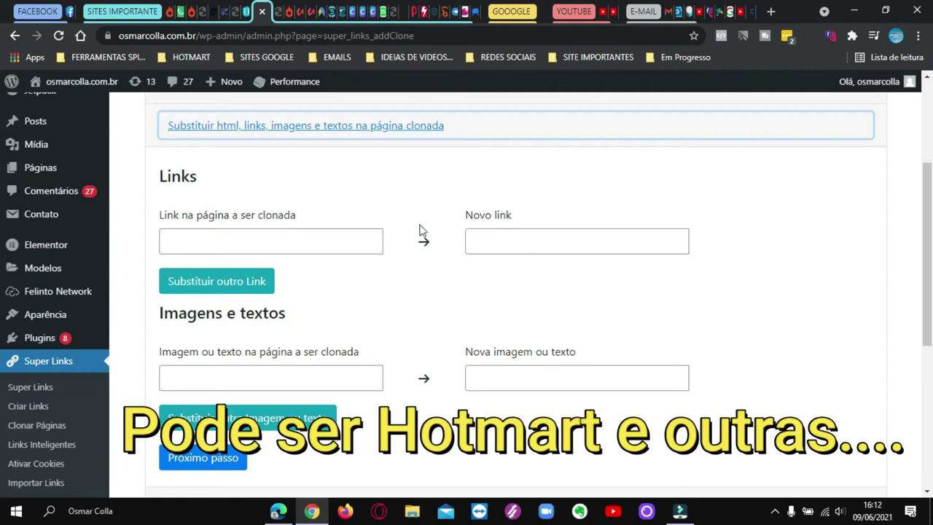
click(292, 242)
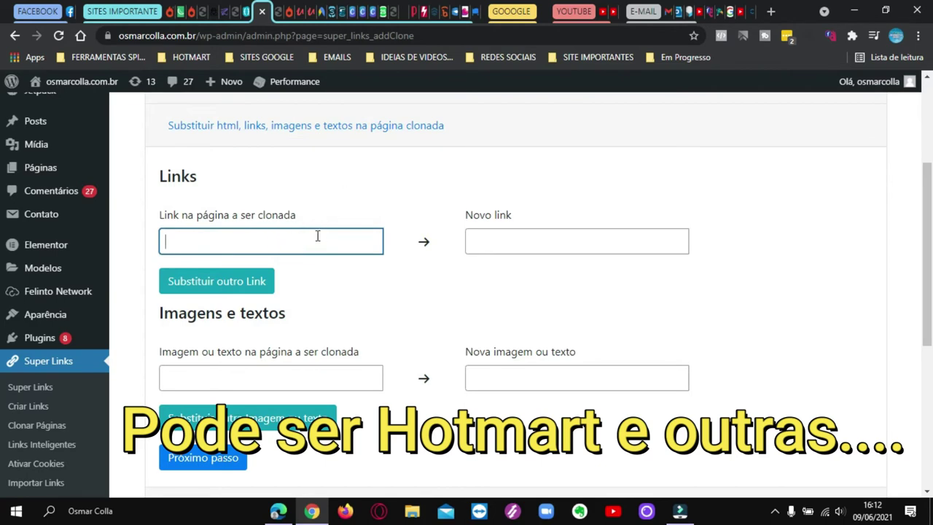
click(751, 13)
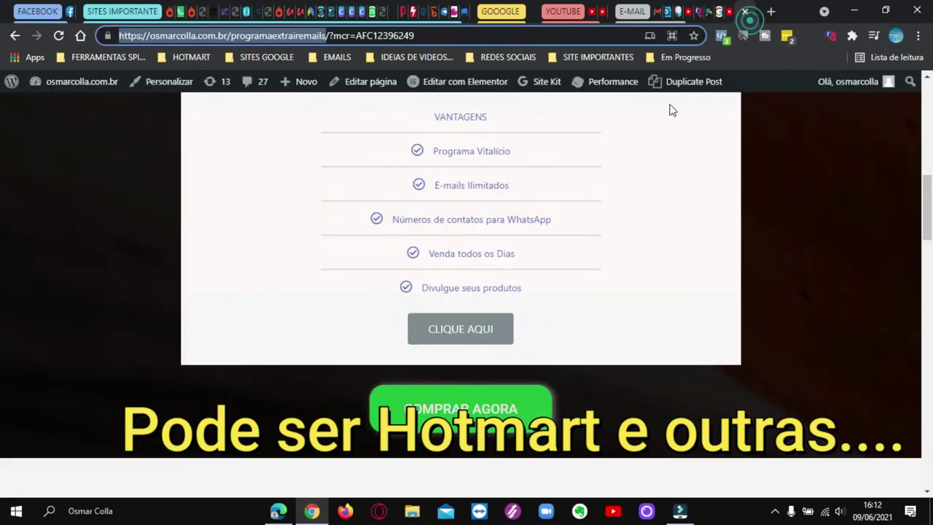
right_click(467, 409)
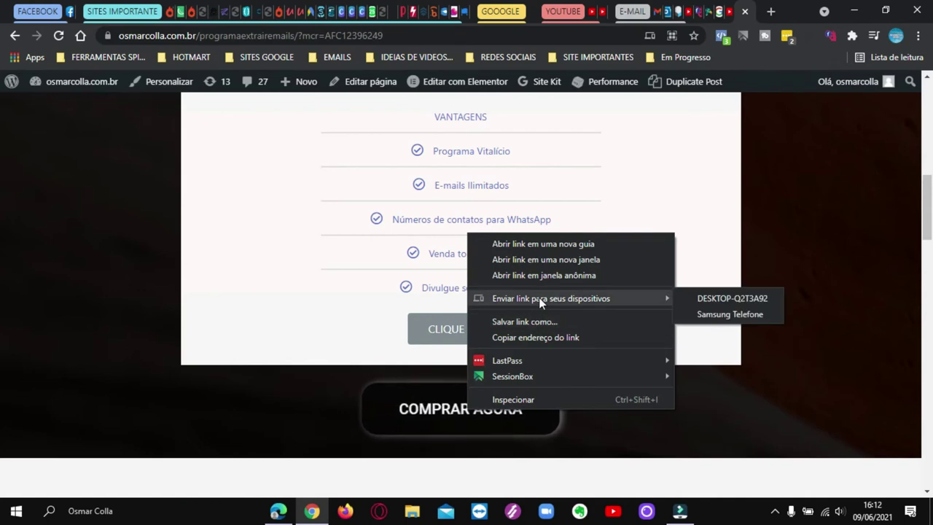
click(543, 336)
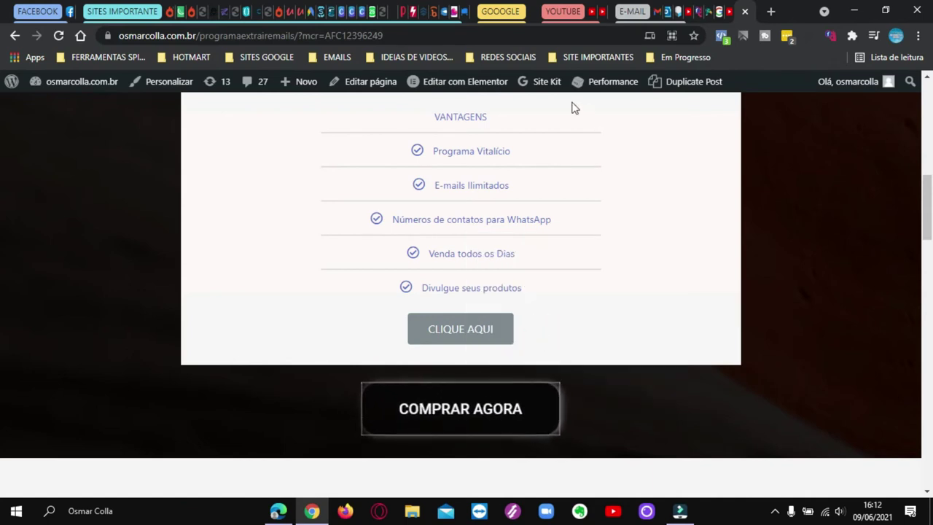
click(260, 12)
click(286, 240)
text(https://app.monetizze.com.br/checkout/PHF158125)
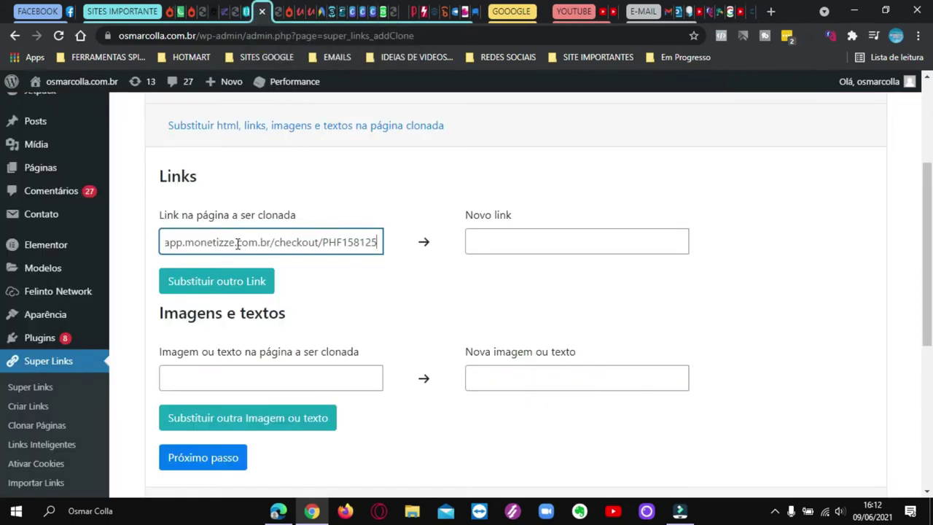
Copy the main checkout link from the product's Link Checkout section in Monetizze and paste it as the new link in the clone form
click(535, 243)
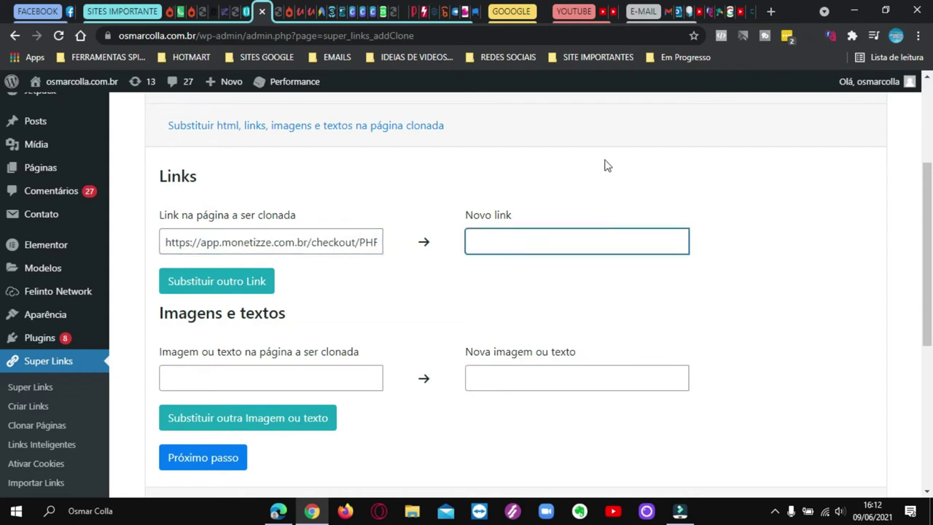
click(327, 12)
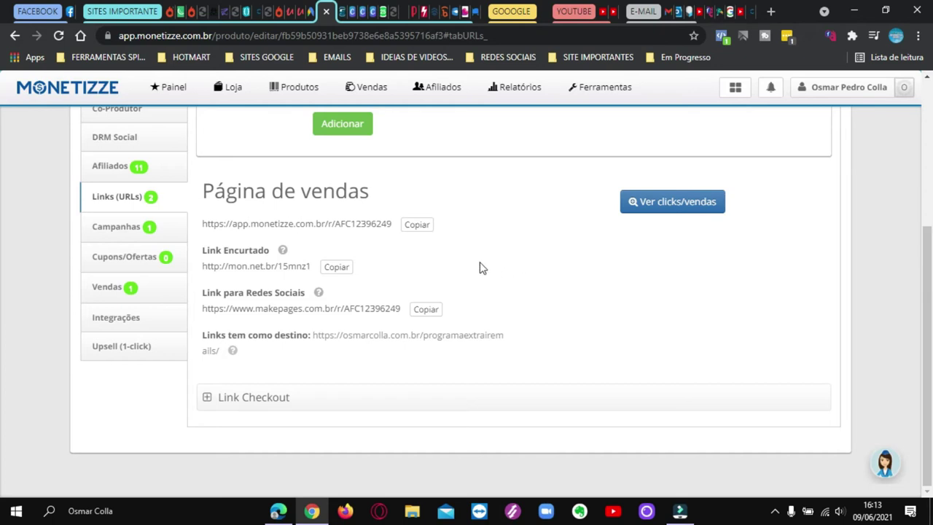
click(255, 399)
scroll(527, 260, down, 2)
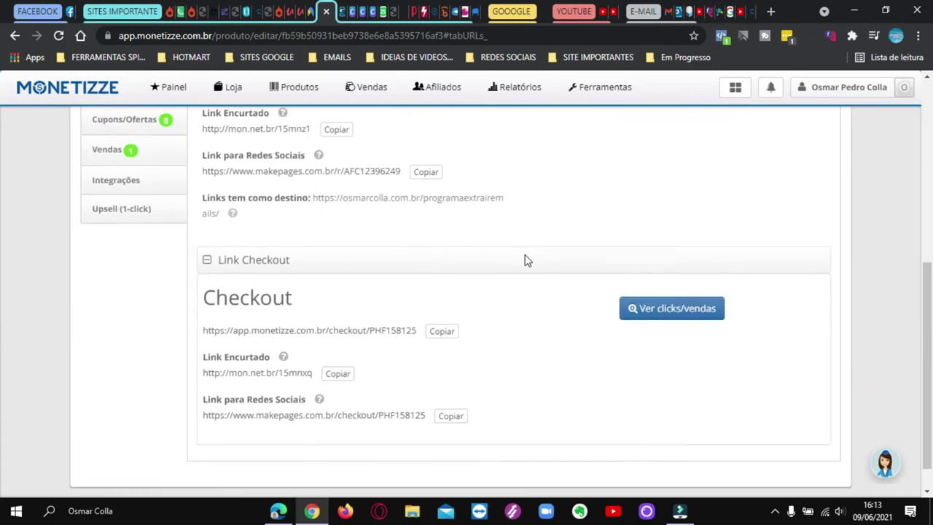
scroll(527, 260, down, 1)
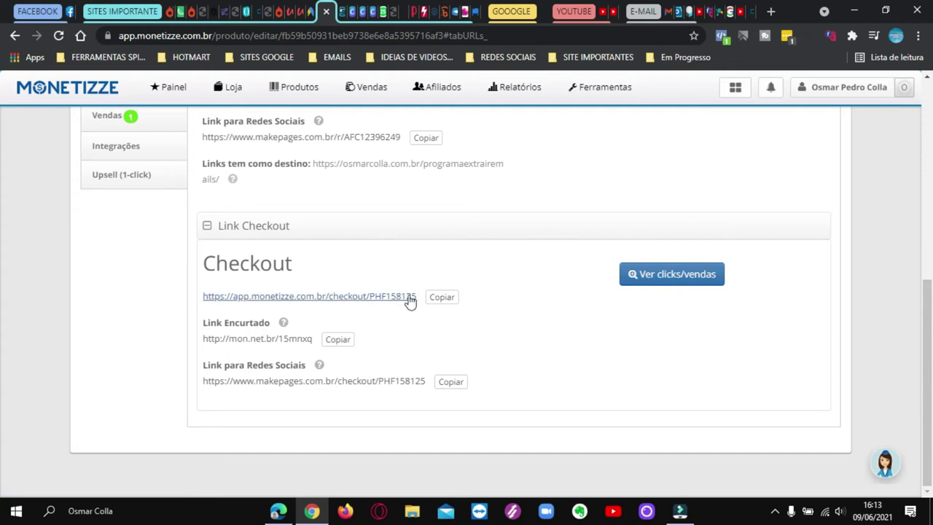
click(442, 298)
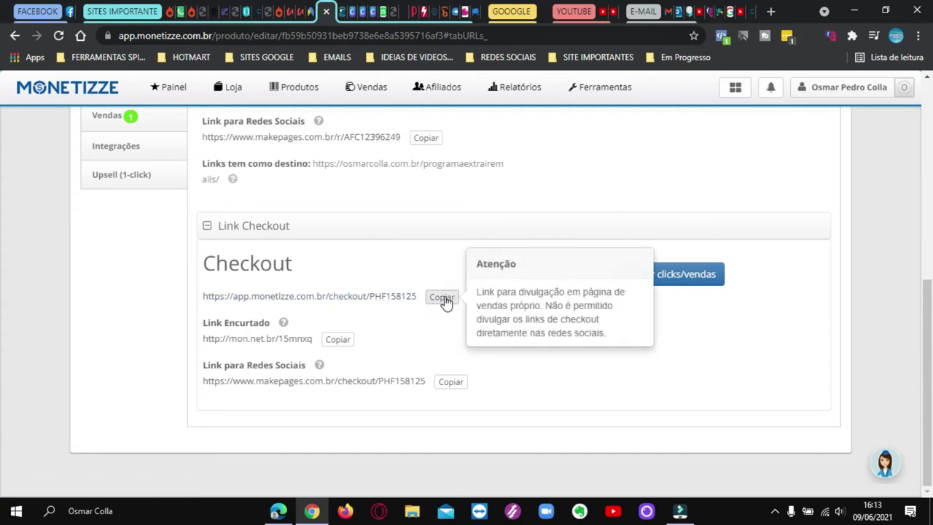
click(442, 298)
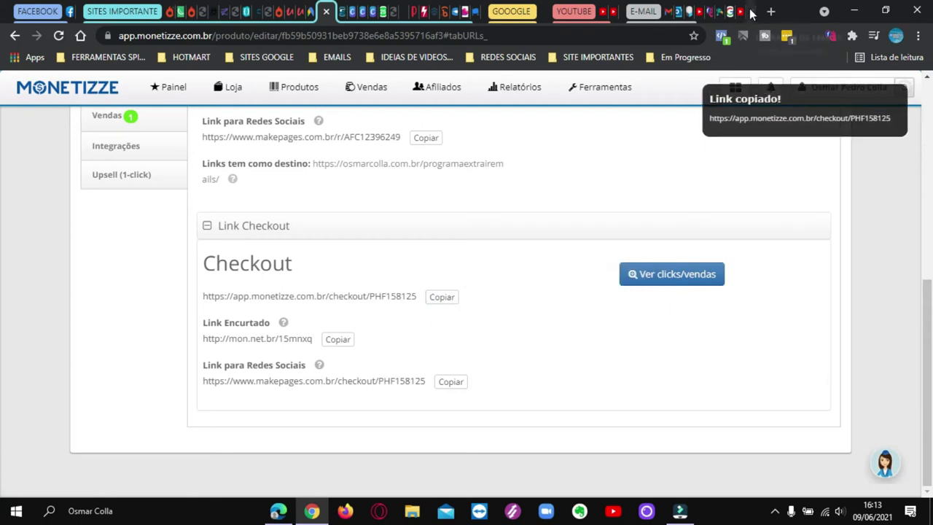
click(259, 11)
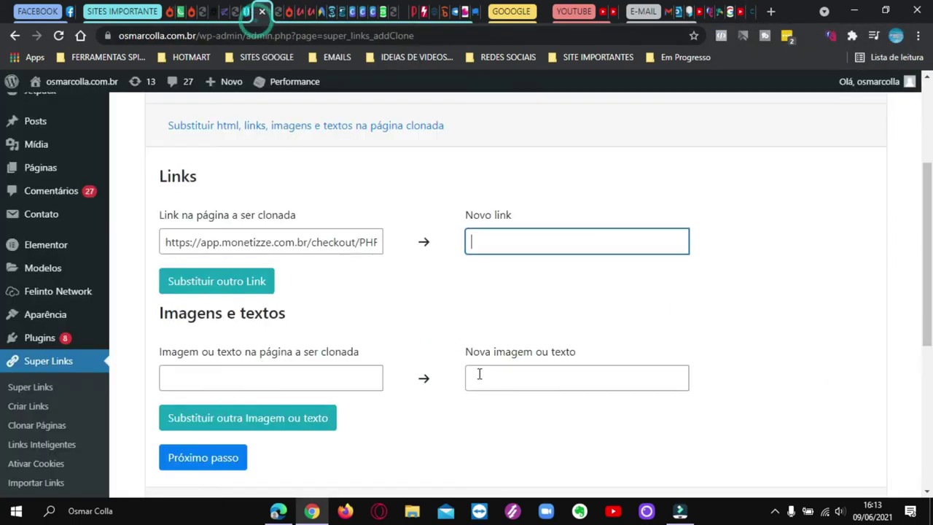
text(https://app.monetizze.com.br/checkout/PHF158125)
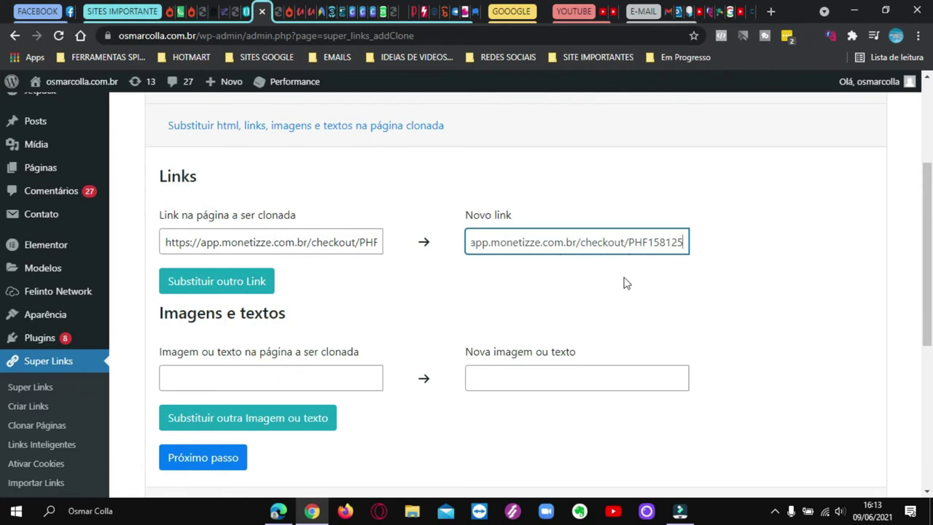
Compare the sales page's COMPRAR AGORA link with the Monetizze checkout link, and return to the clone form
click(750, 12)
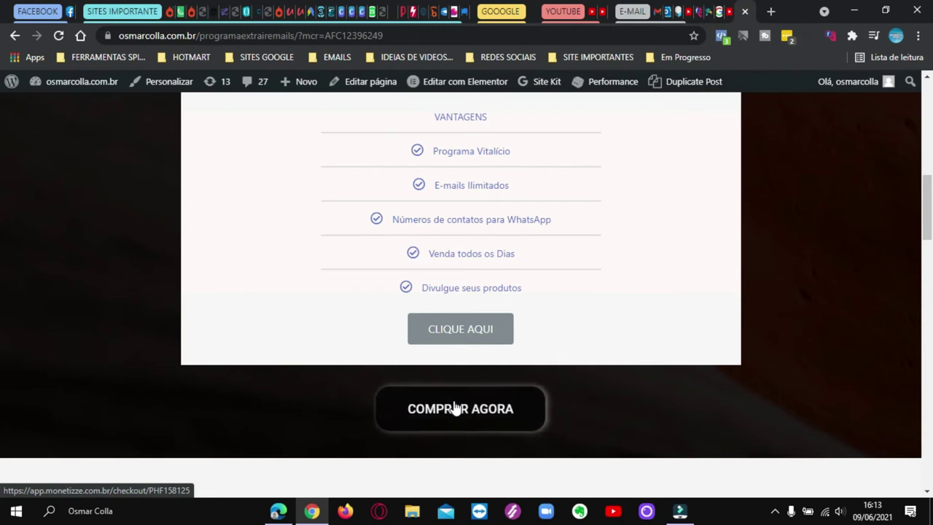
click(327, 11)
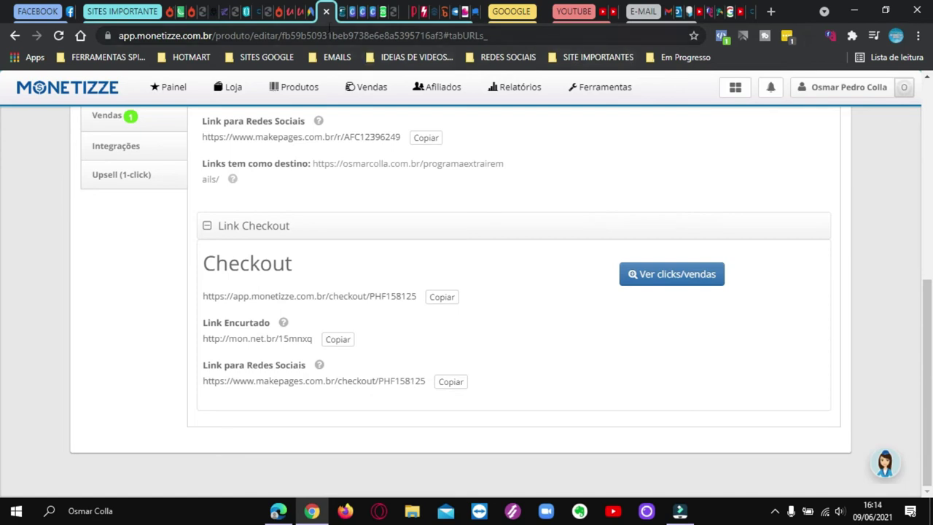
click(253, 12)
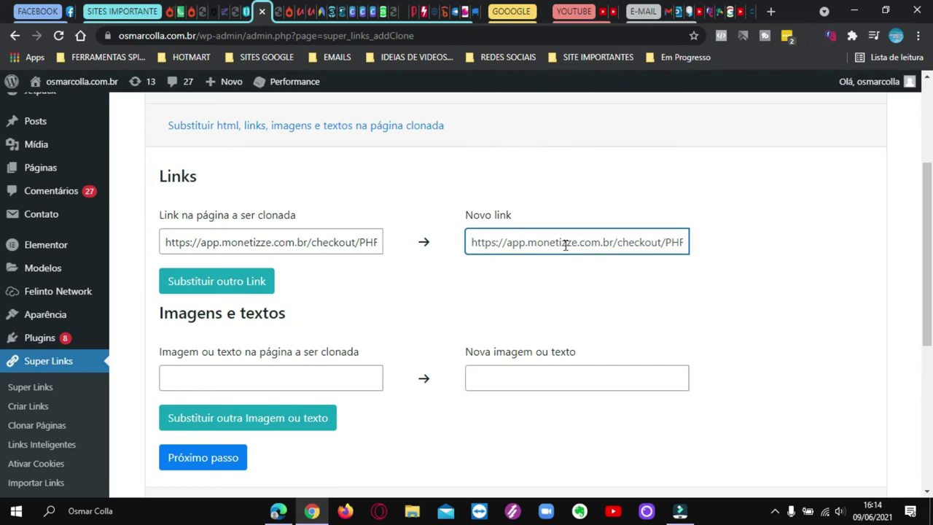
Add a second, empty link replacement row to the clone form and look over the remaining option sections
click(230, 290)
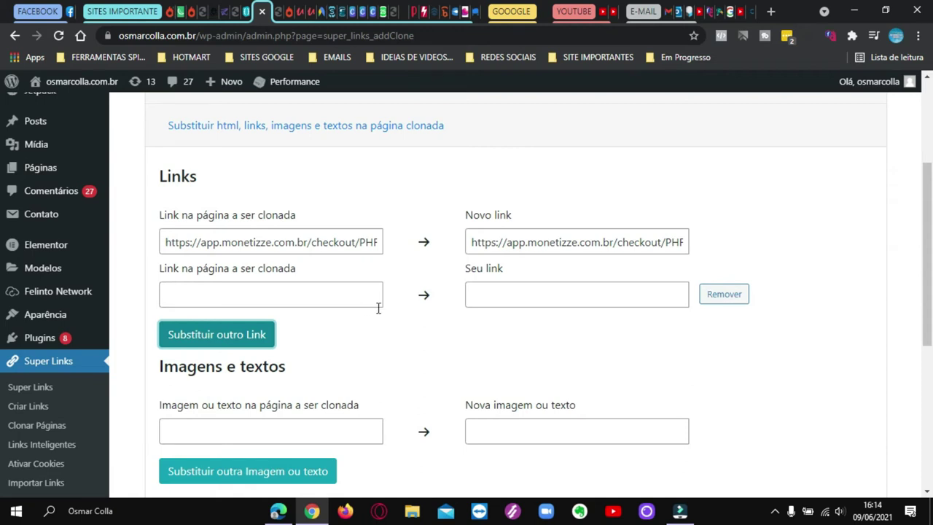
scroll(386, 299, down, 2)
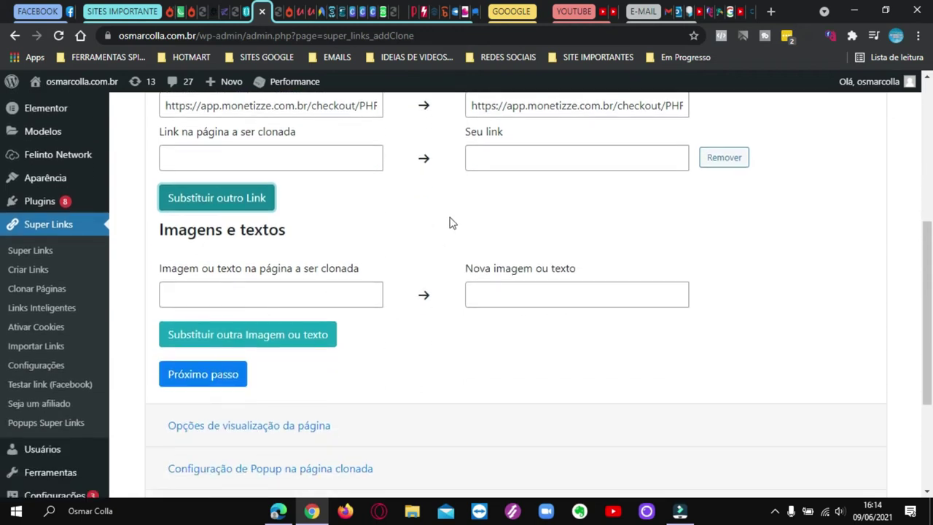
scroll(450, 222, down, 2)
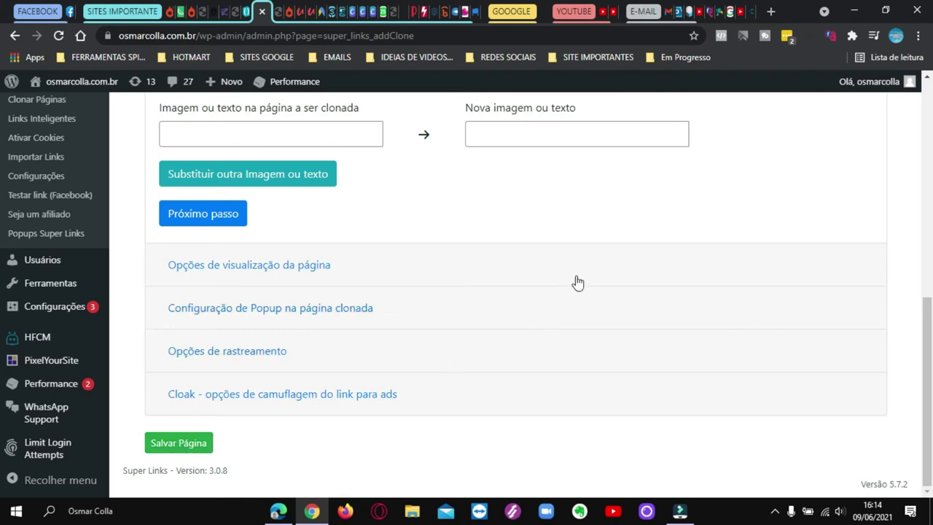
scroll(583, 281, up, 1)
scroll(583, 279, down, 1)
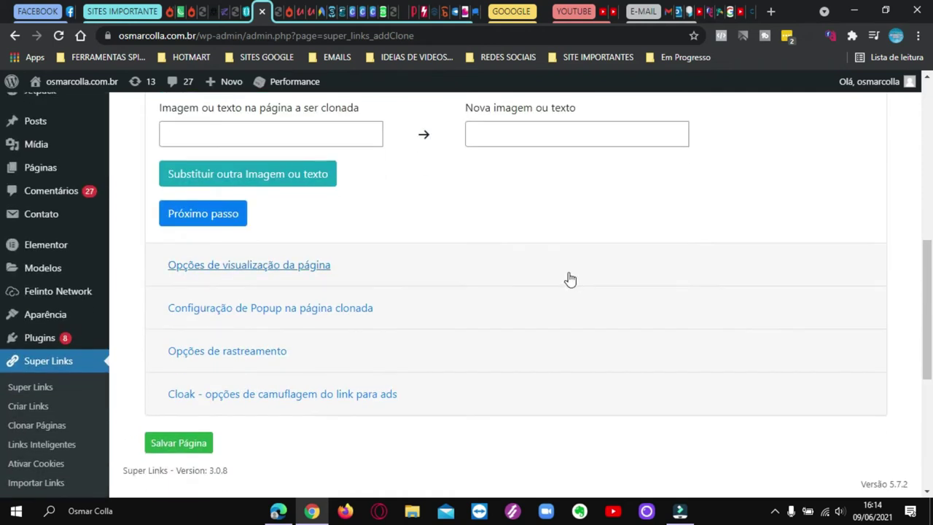
Review the link, image and text replacement settings and save the cloned page
scroll(566, 278, up, 6)
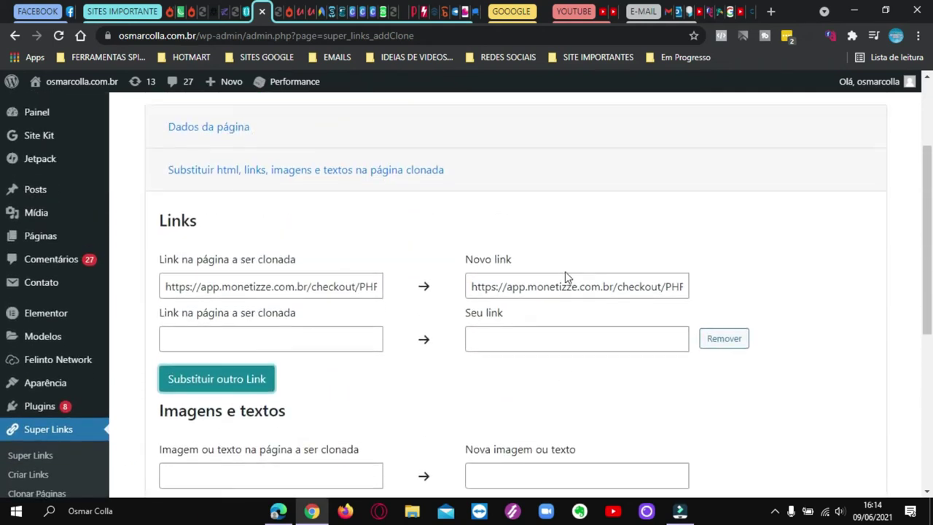
scroll(567, 278, up, 1)
scroll(566, 278, down, 5)
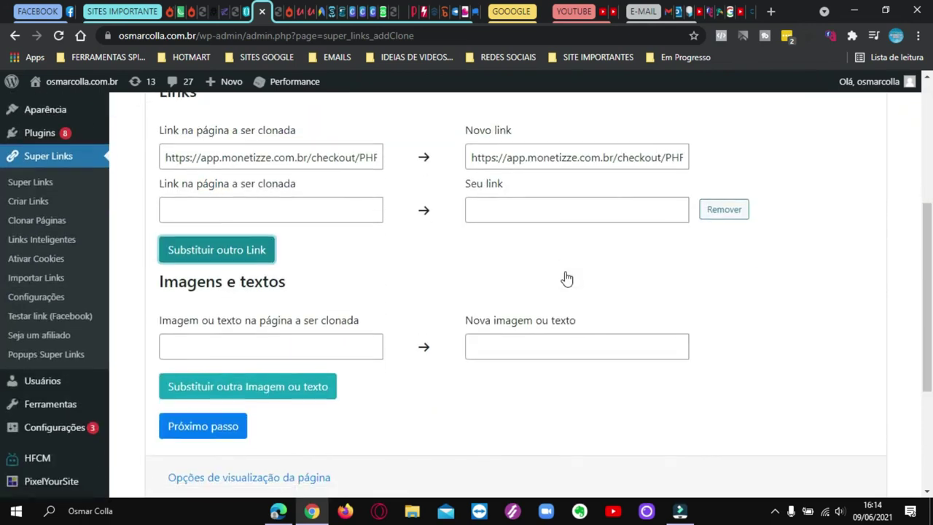
scroll(565, 271, down, 1)
scroll(565, 275, up, 4)
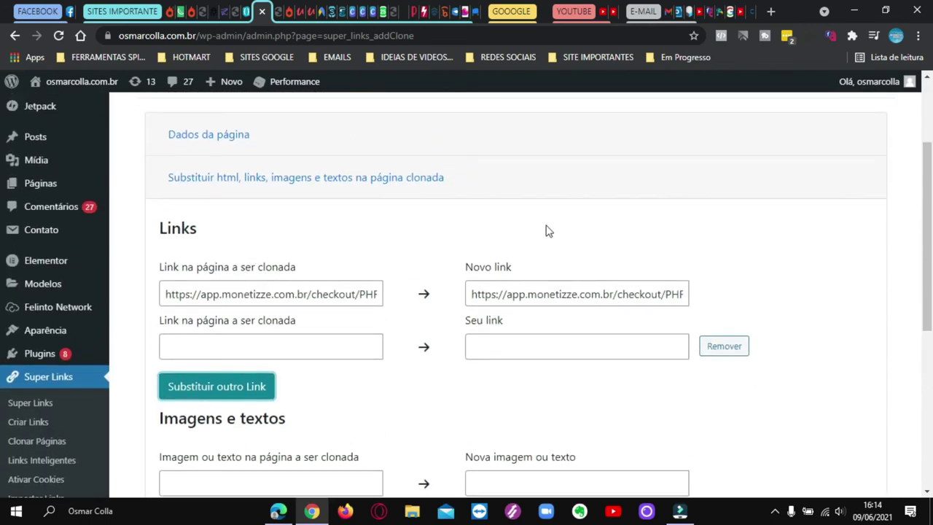
scroll(527, 226, up, 2)
scroll(564, 232, down, 1)
scroll(567, 232, down, 5)
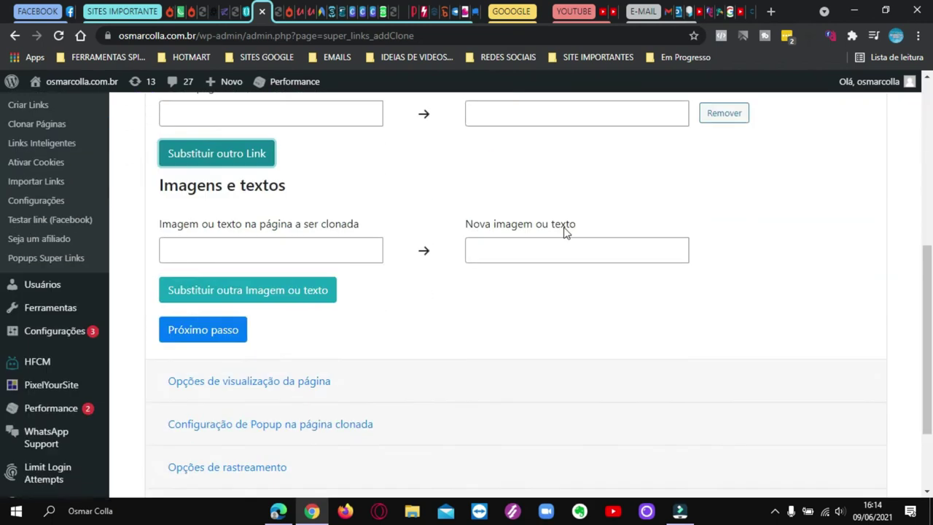
scroll(567, 232, down, 1)
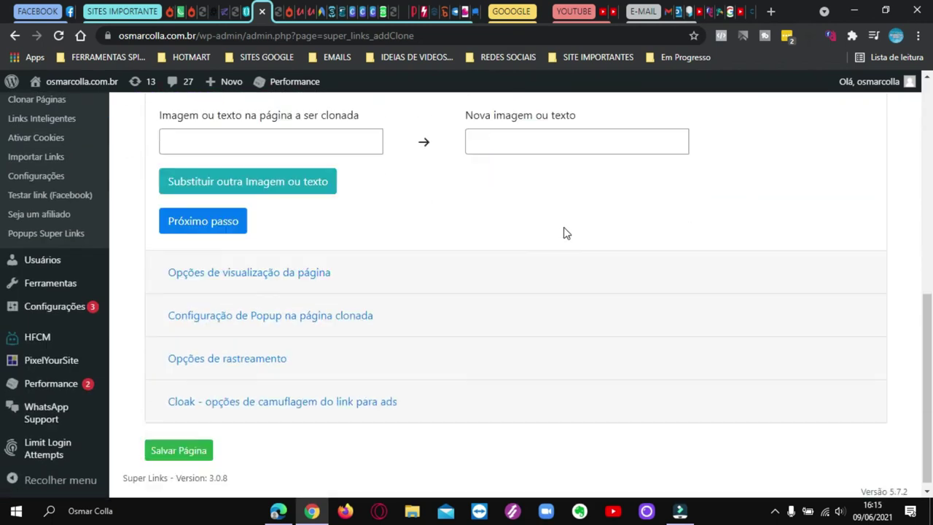
click(179, 444)
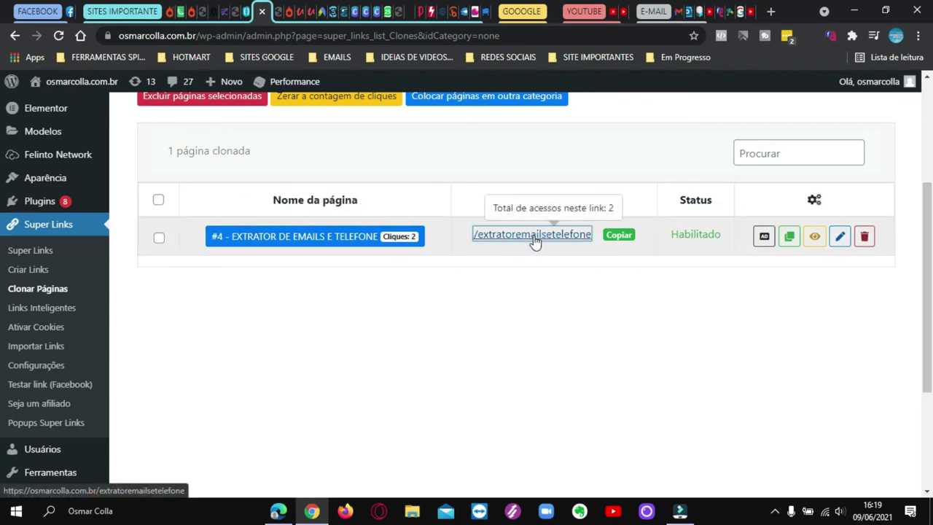
Copy the cloned page's /extratoremailsetelefone address, view the page in a new browser tab, and return to the cloned pages list
click(616, 235)
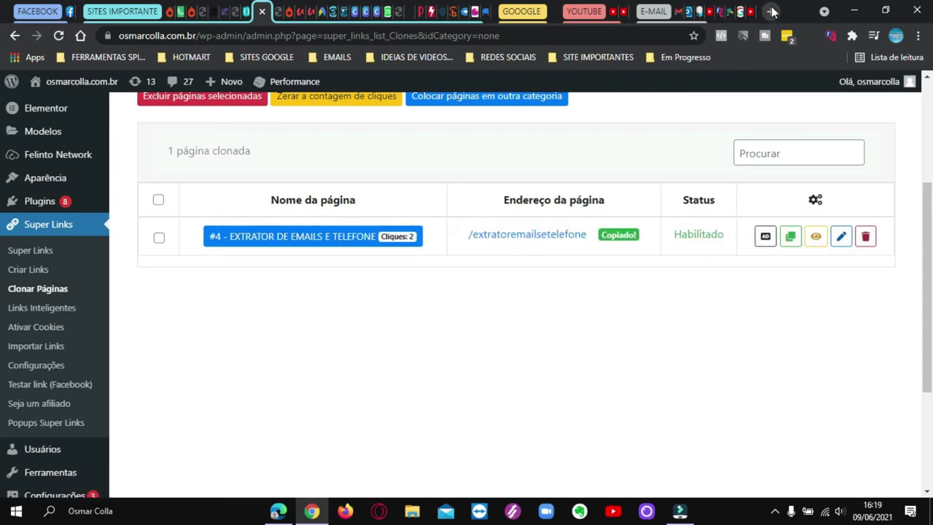
click(770, 11)
text(https://osmarcolla.com.br/extratoremailsetelefone)
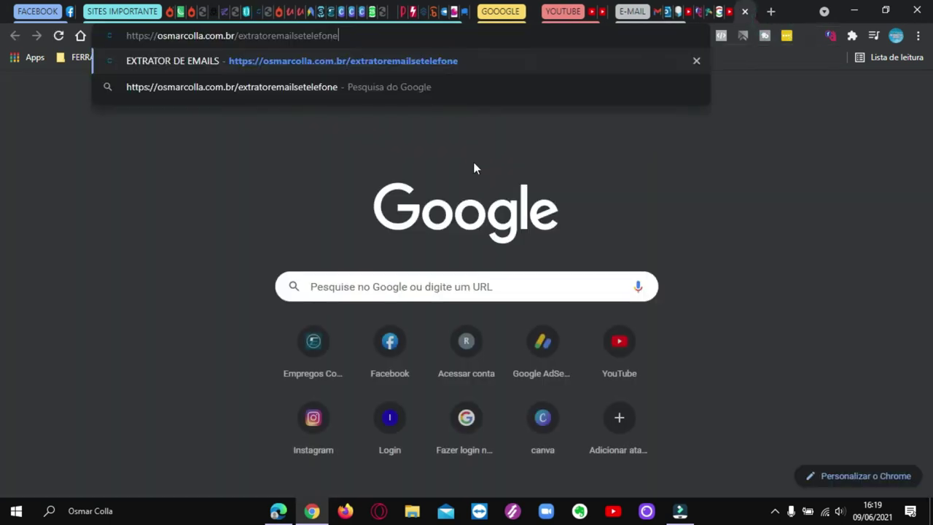
key(Return)
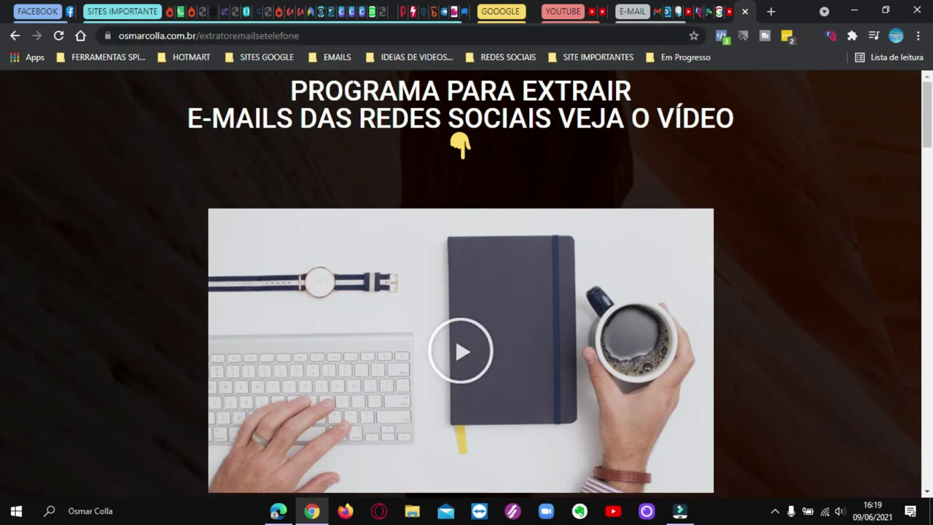
click(744, 11)
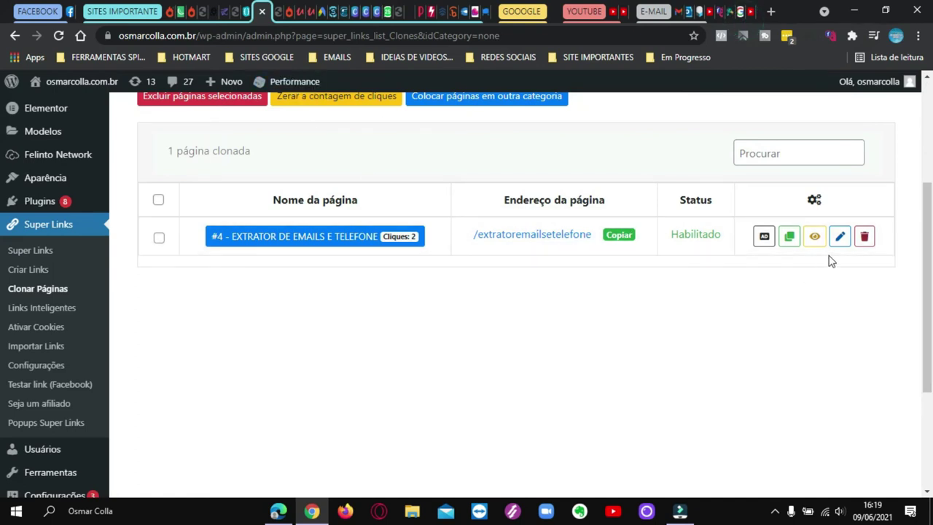
Open the EXTRATOR DE EMAILS E TELEFONE clone for editing and expand its tracking options
click(840, 238)
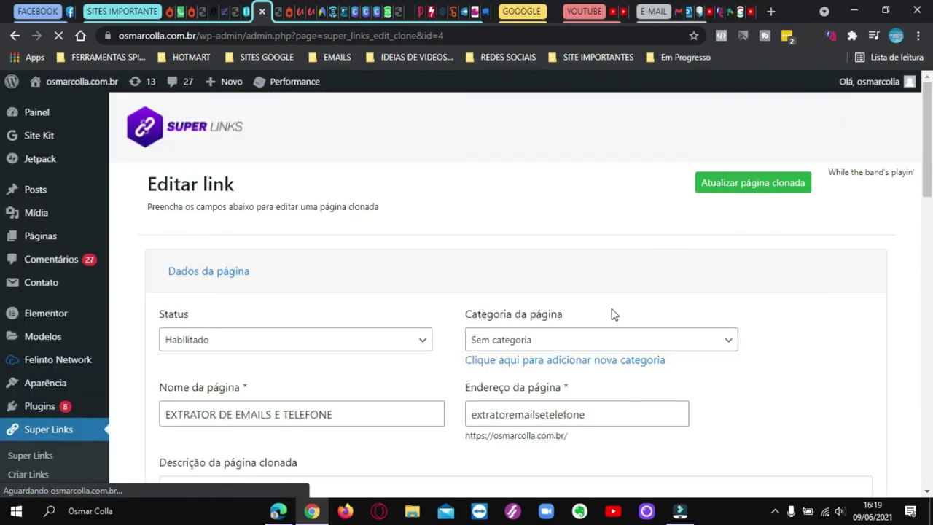
scroll(481, 273, down, 5)
scroll(481, 274, down, 10)
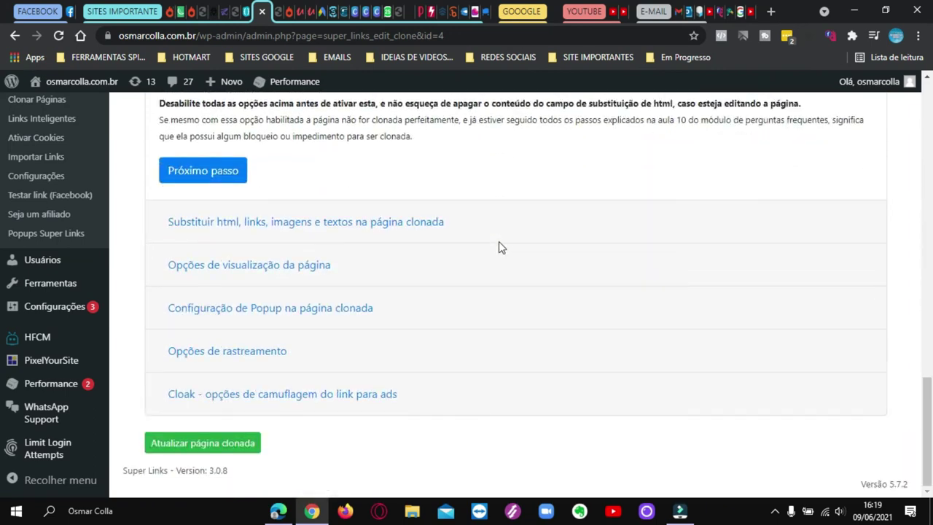
click(240, 353)
Examine the tracking fields for Google codes, the Facebook pixel, and extra header, body and footer codes
scroll(529, 263, down, 3)
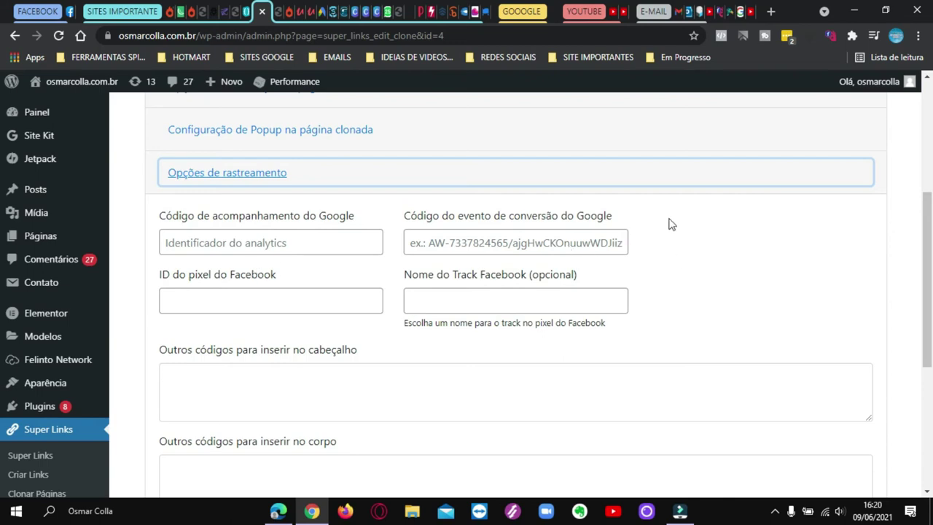
scroll(523, 209, down, 4)
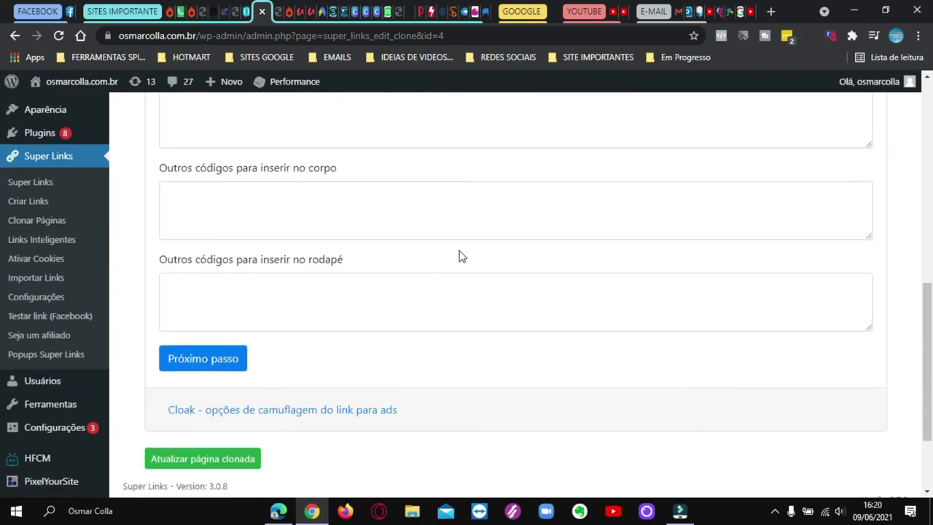
scroll(444, 258, down, 1)
scroll(454, 239, up, 4)
scroll(483, 260, down, 5)
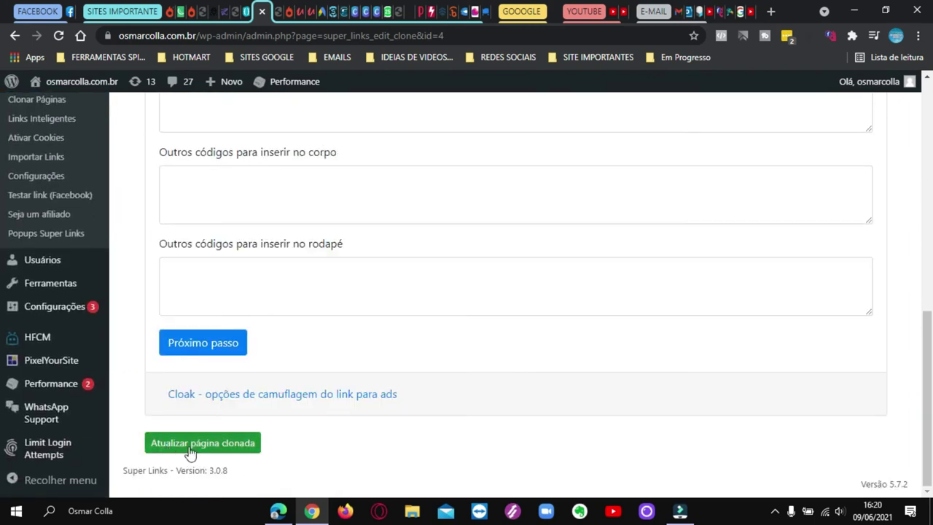
scroll(484, 276, up, 4)
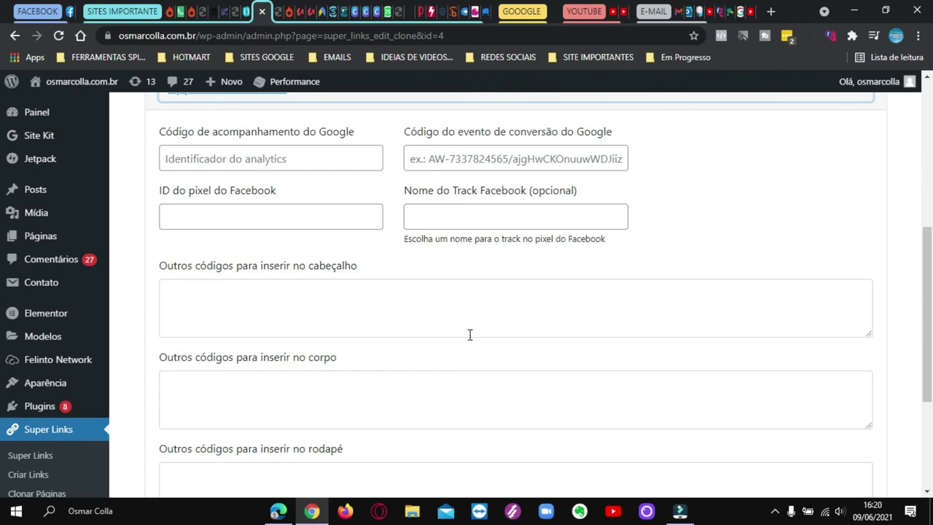
scroll(82, 302, down, 1)
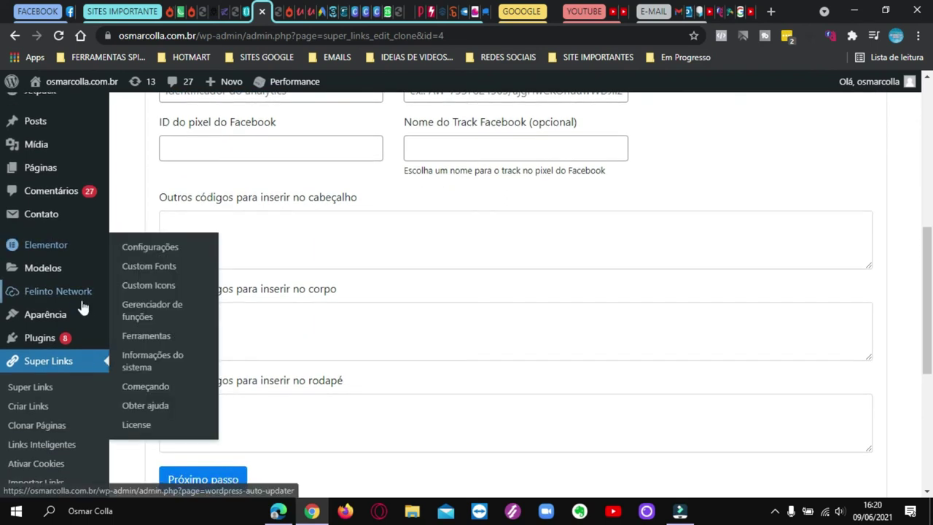